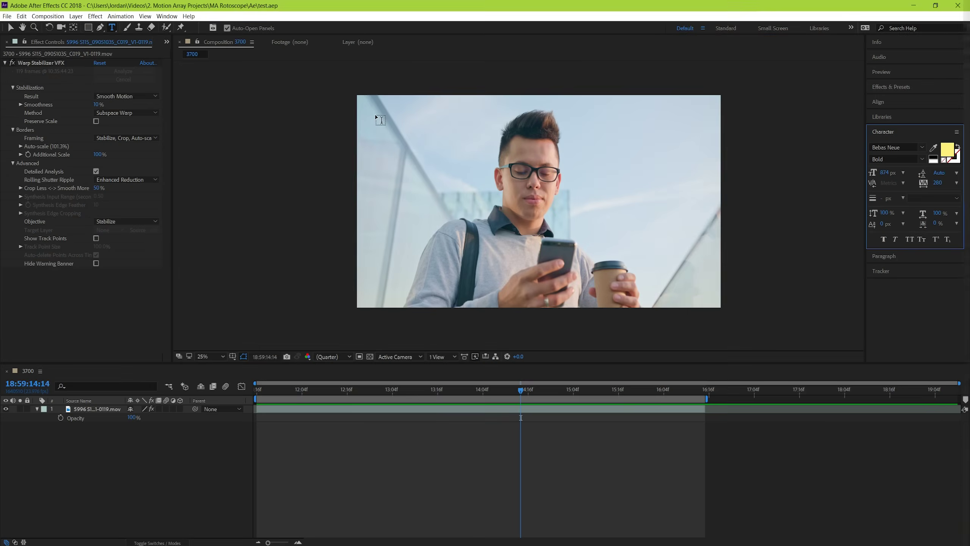
- Create a 'Motion Array' paragraph text layer across the upper frame, then hide it
drag(375, 116, 700, 263)
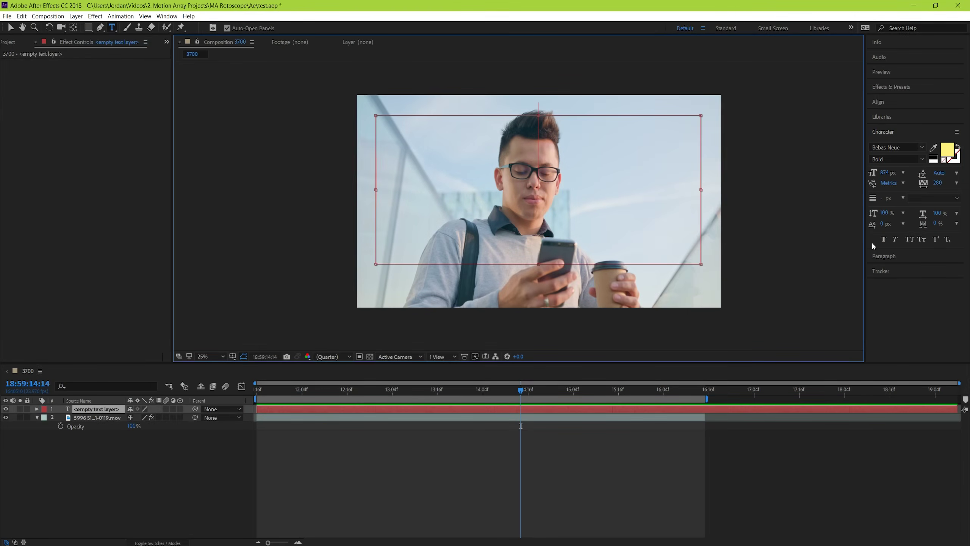
text(Motion Ar)
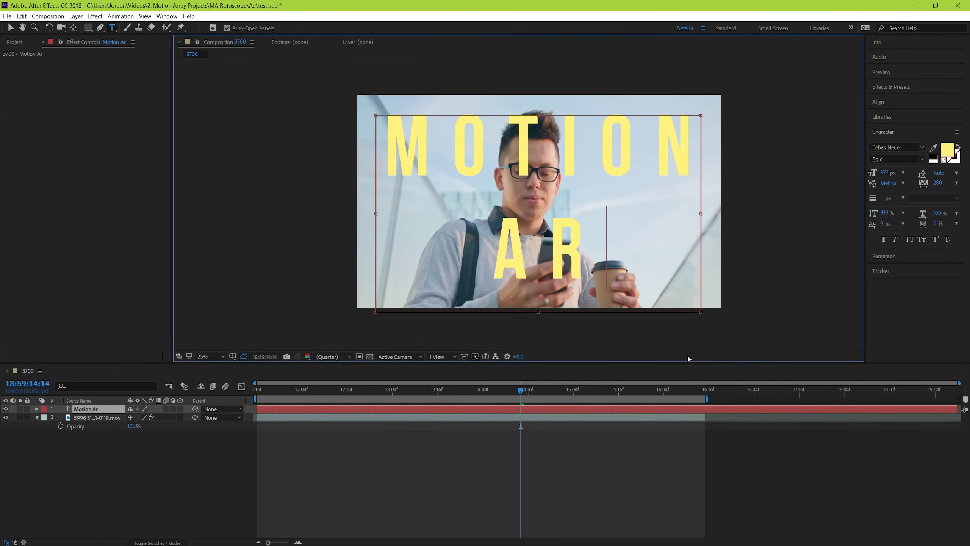
text(ray)
click(733, 488)
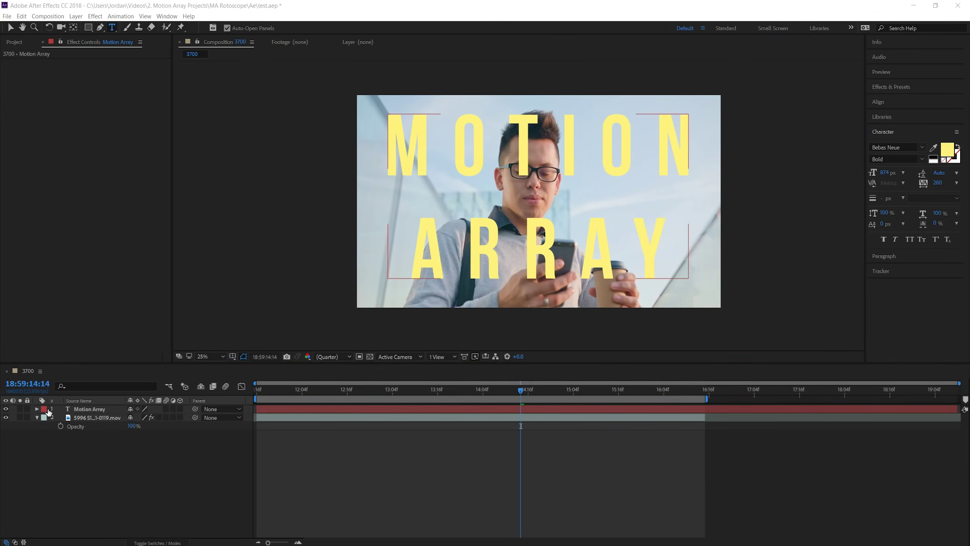
drag(86, 410, 86, 426)
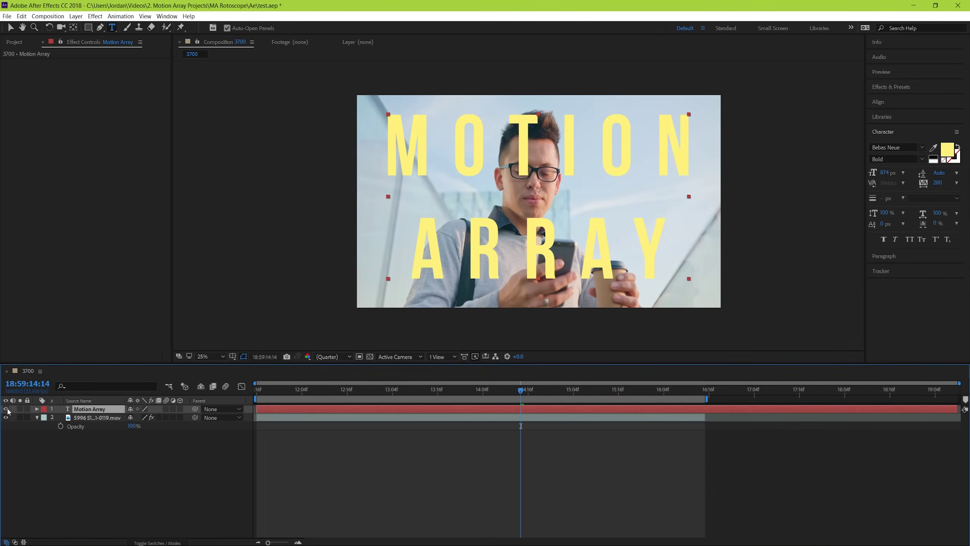
click(8, 410)
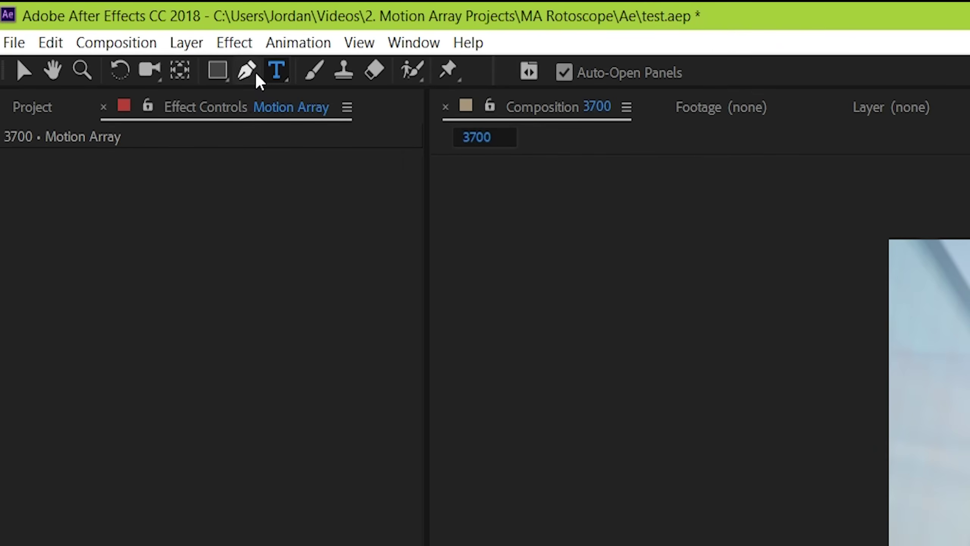
click(100, 27)
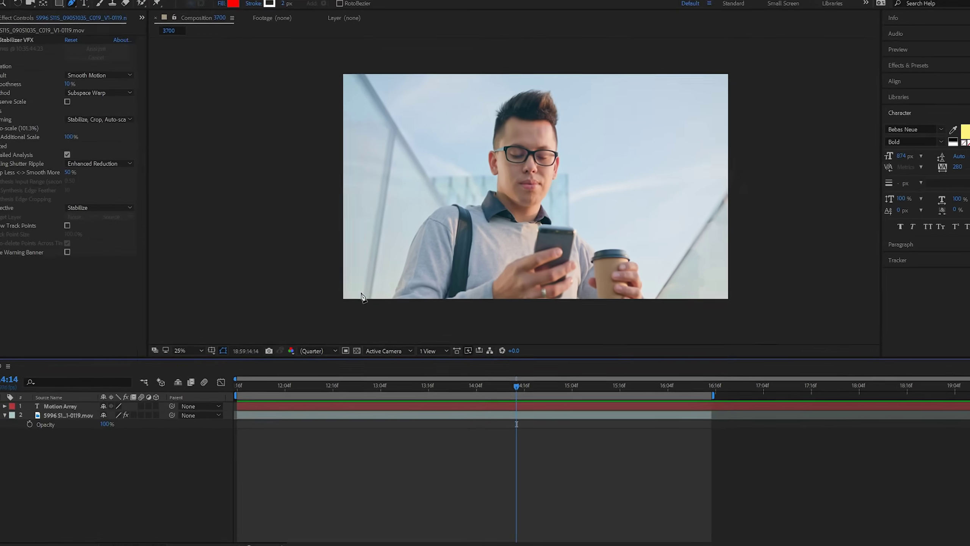
click(379, 308)
click(416, 227)
click(477, 185)
click(506, 178)
click(562, 204)
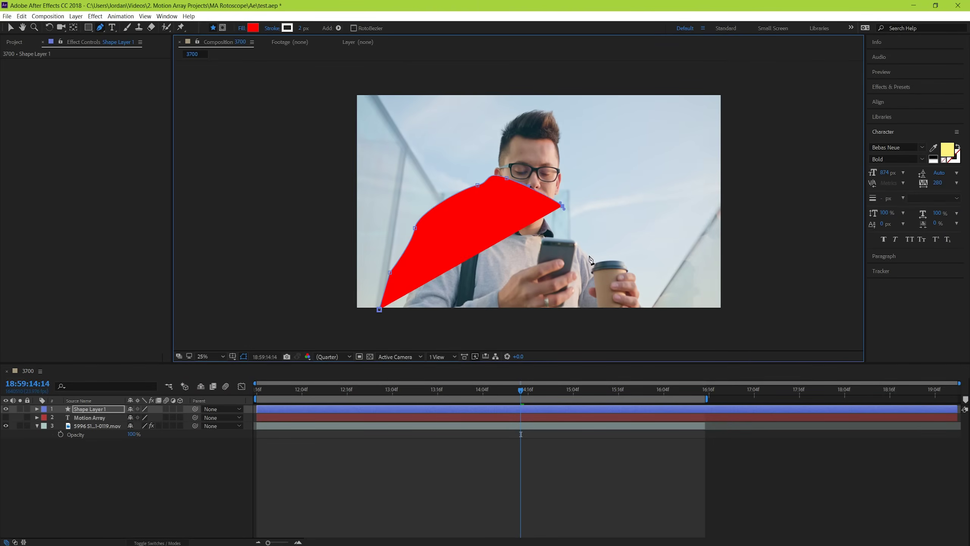
drag(590, 260, 590, 305)
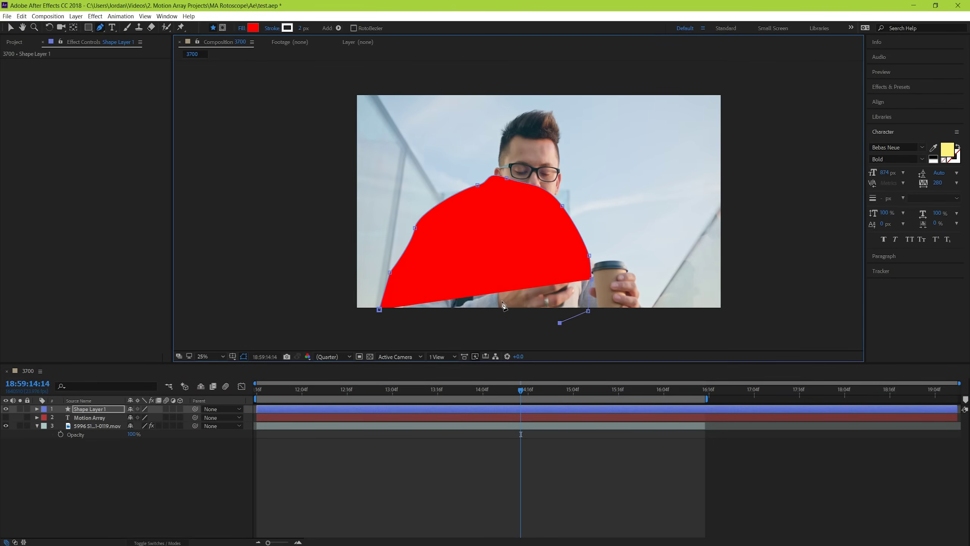
key(Delete)
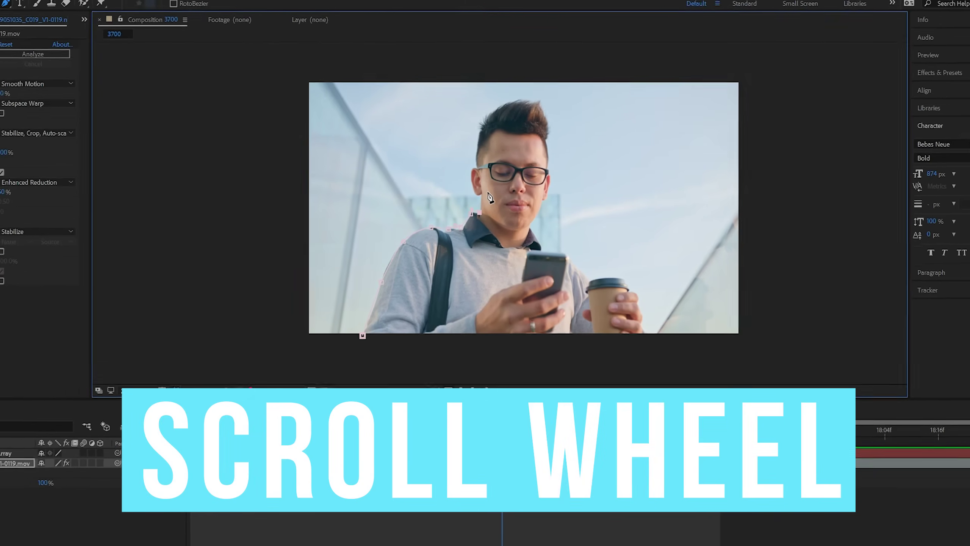
scroll(501, 193, up, 5)
scroll(510, 192, down, 8)
scroll(509, 192, up, 1)
scroll(510, 192, down, 1)
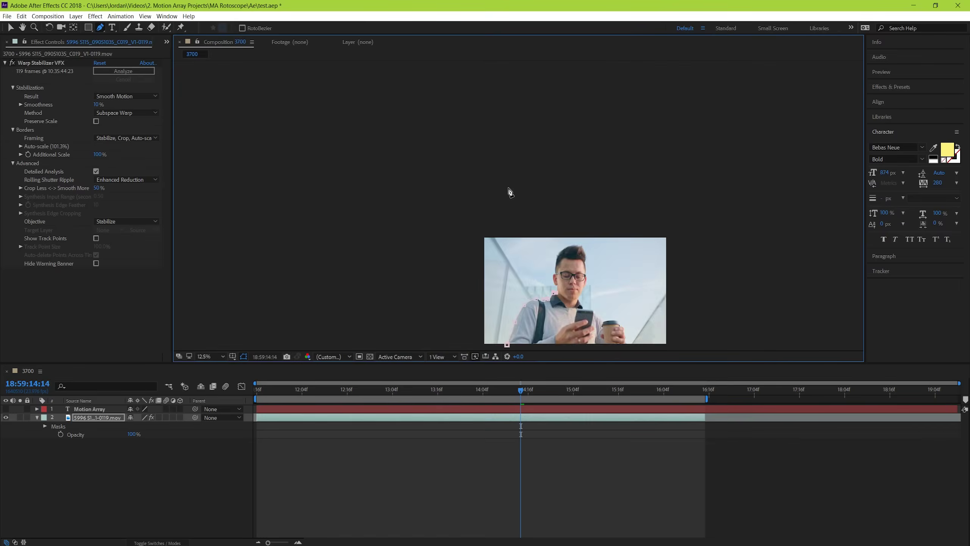
scroll(546, 295, down, 3)
scroll(535, 256, down, 3)
scroll(534, 256, down, 2)
scroll(520, 212, up, 2)
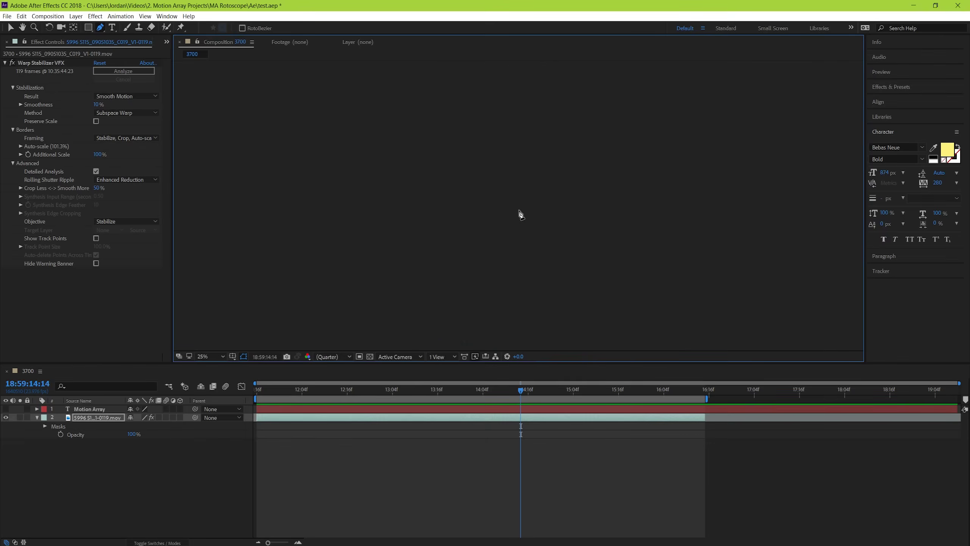
scroll(521, 299, down, 2)
scroll(521, 304, up, 2)
scroll(521, 305, up, 2)
scroll(521, 202, up, 2)
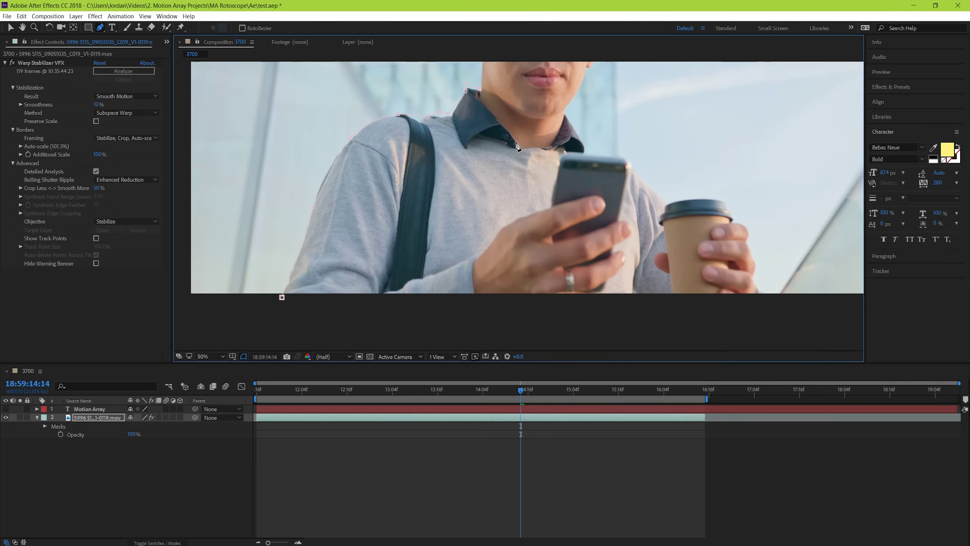
scroll(515, 137, up, 2)
scroll(520, 135, up, 2)
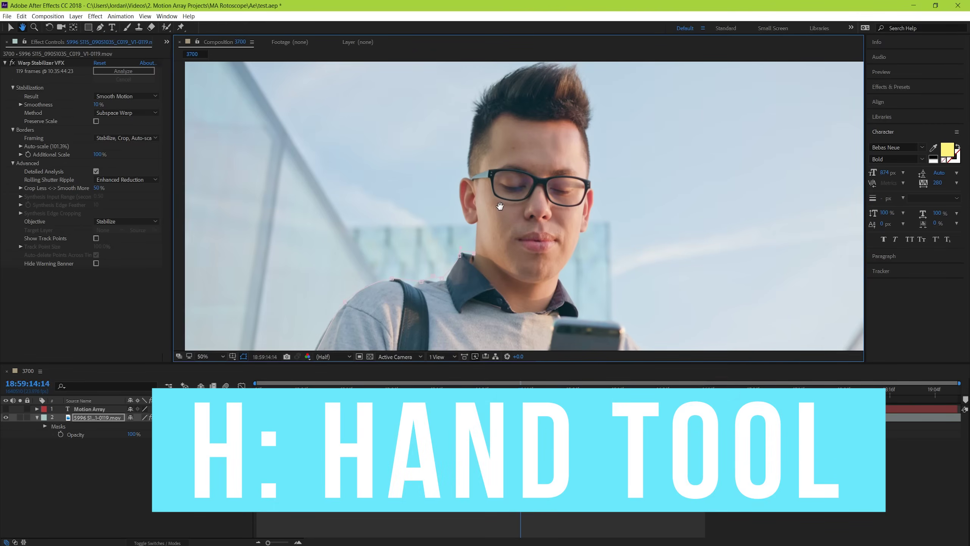
- Pan to the man's neck and collar and add a Pen mask point up his neck
mouse_move(606, 182)
mouse_down()
mouse_move(656, 189)
mouse_move(571, 69)
mouse_move(511, 195)
mouse_move(684, 162)
mouse_move(625, 138)
mouse_move(640, 193)
mouse_up()
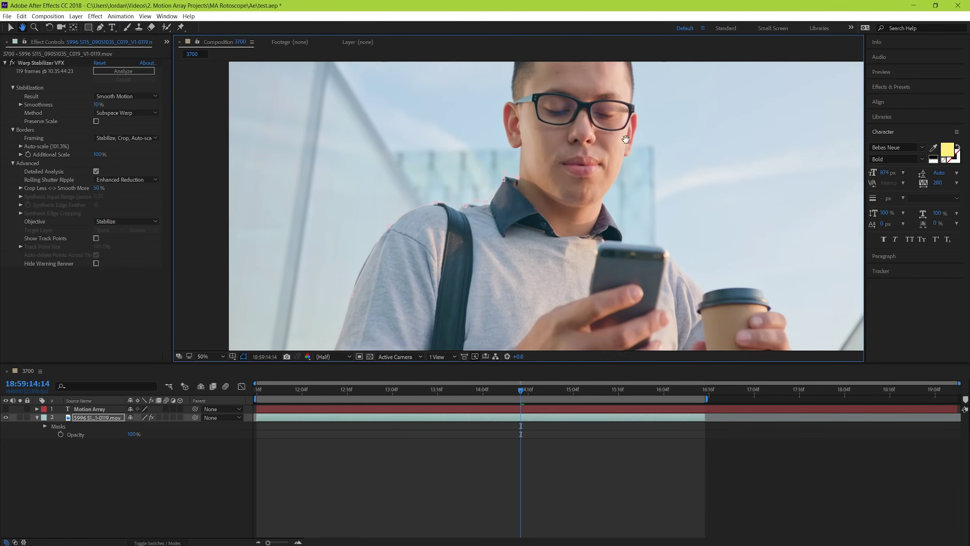
scroll(528, 220, up, 2)
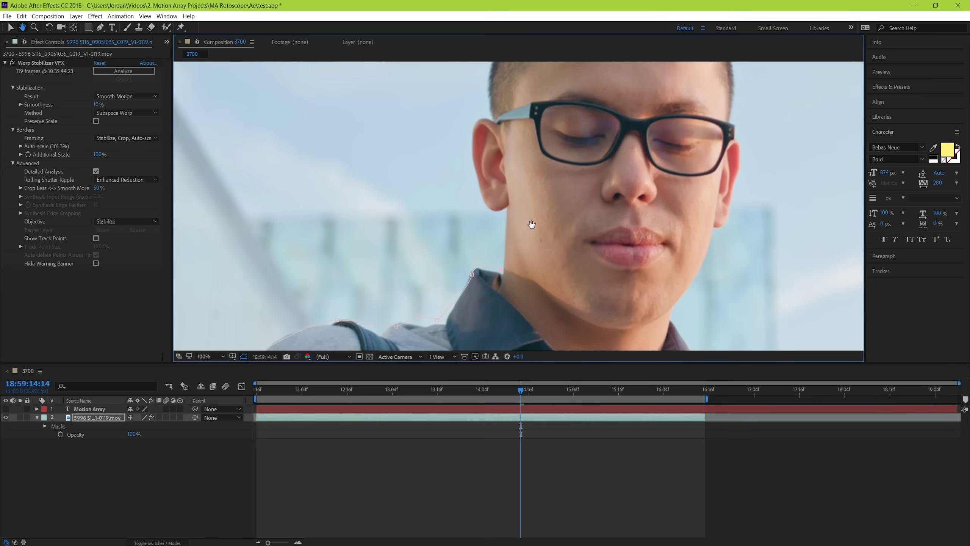
drag(529, 222, 554, 204)
key(g)
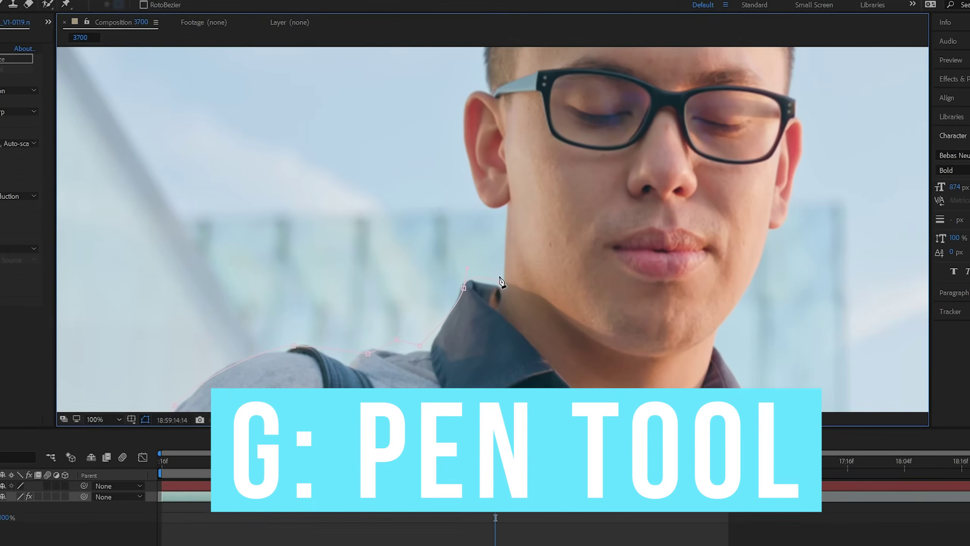
click(508, 223)
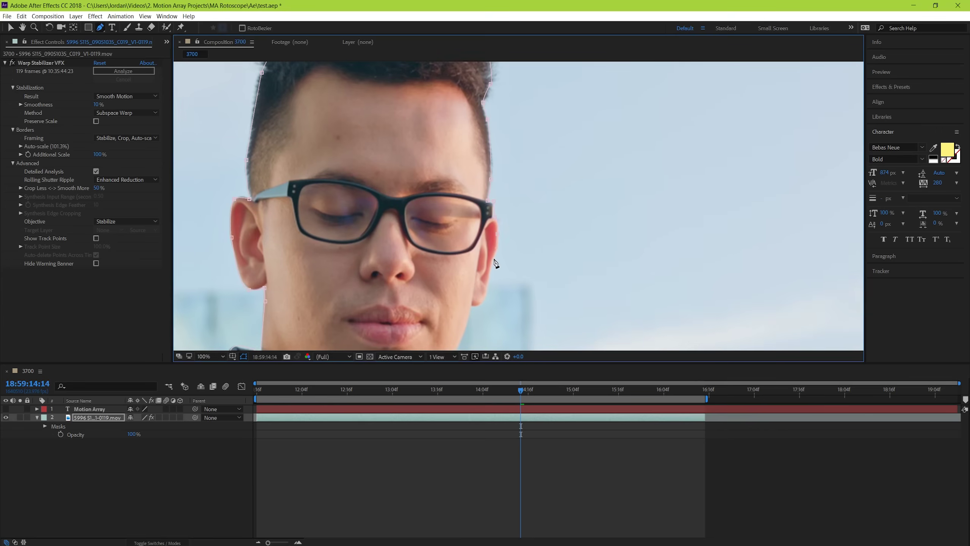
scroll(495, 263, down, 3)
scroll(440, 216, down, 3)
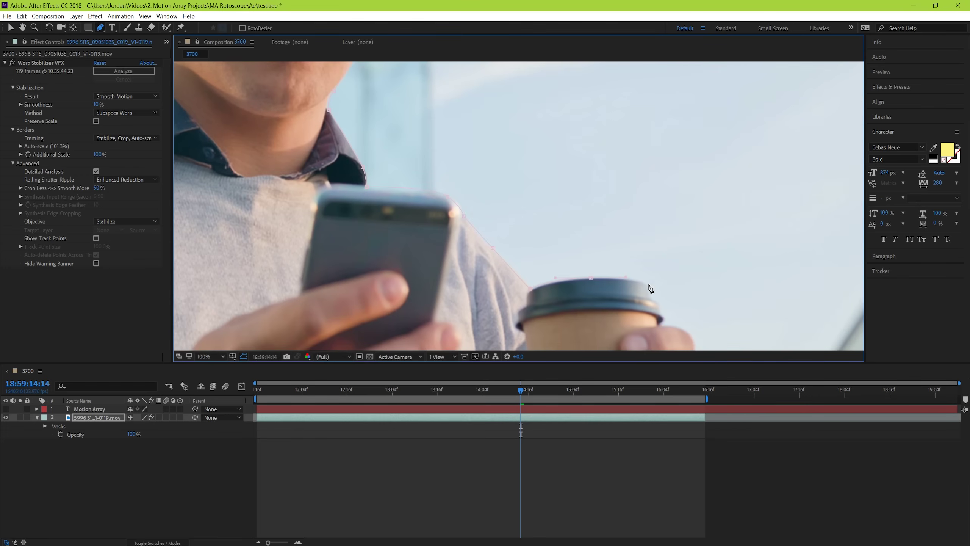
scroll(650, 290, down, 3)
scroll(535, 274, down, 4)
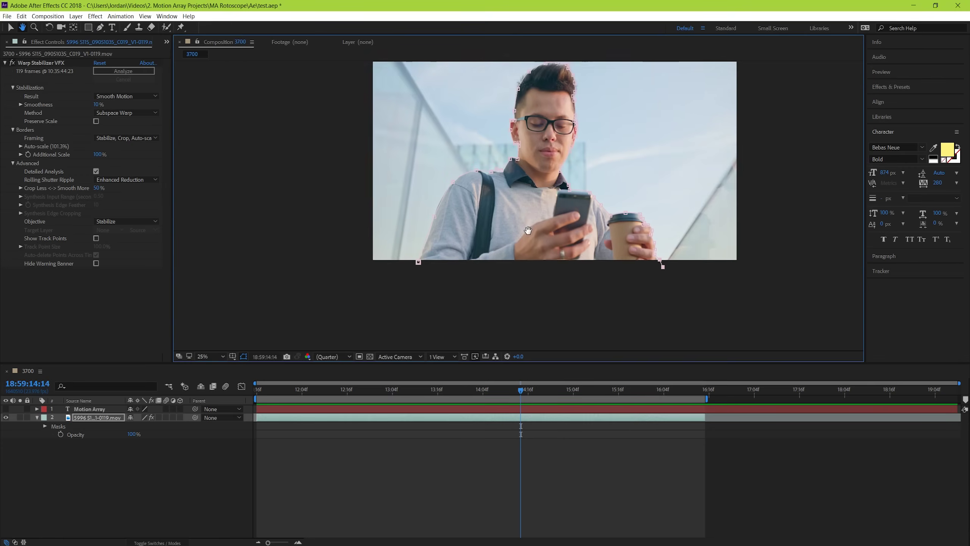
- Recentre the frame, close the mask at its first vertex, and deselect the layer
drag(525, 221, 531, 252)
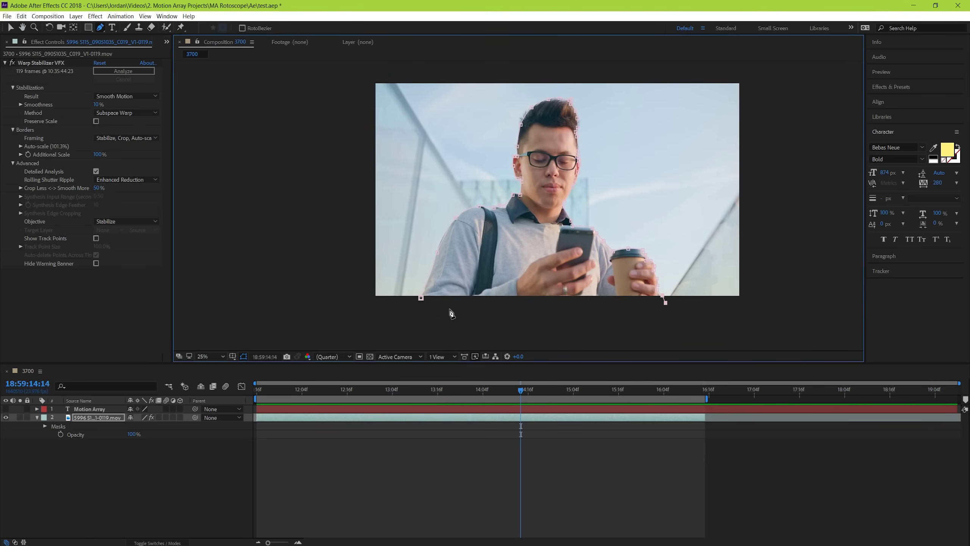
click(422, 300)
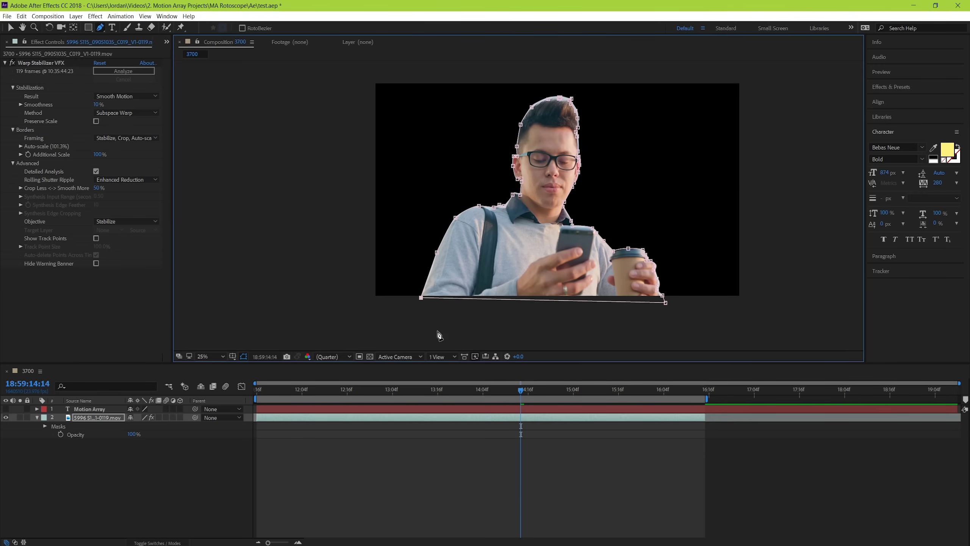
click(531, 464)
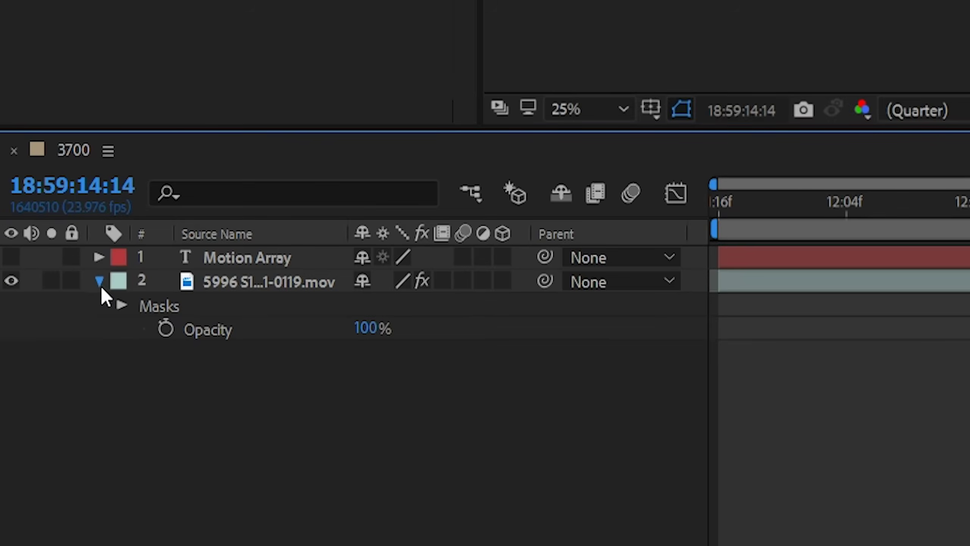
- Reveal Mask 1 on the video layer, invert it, then turn Inverted back off
double_click(38, 418)
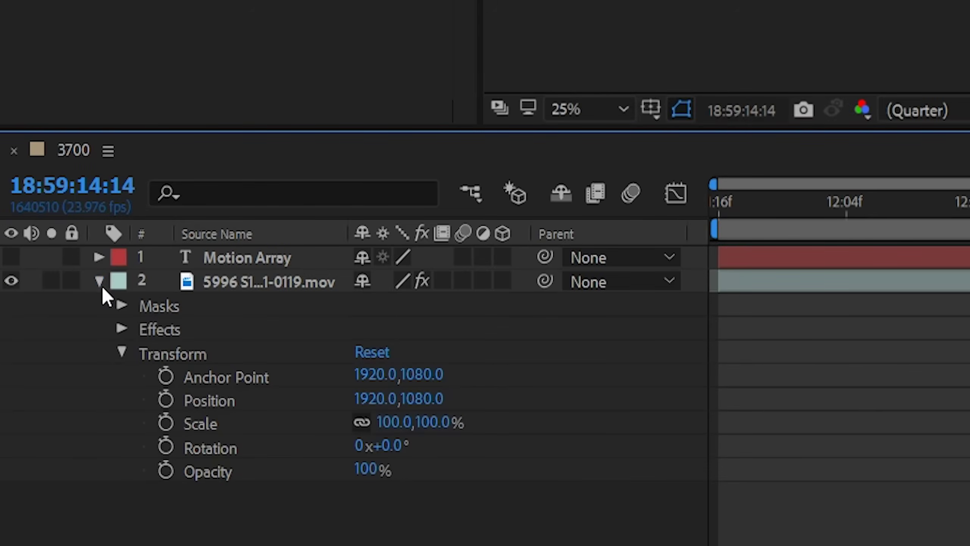
click(122, 306)
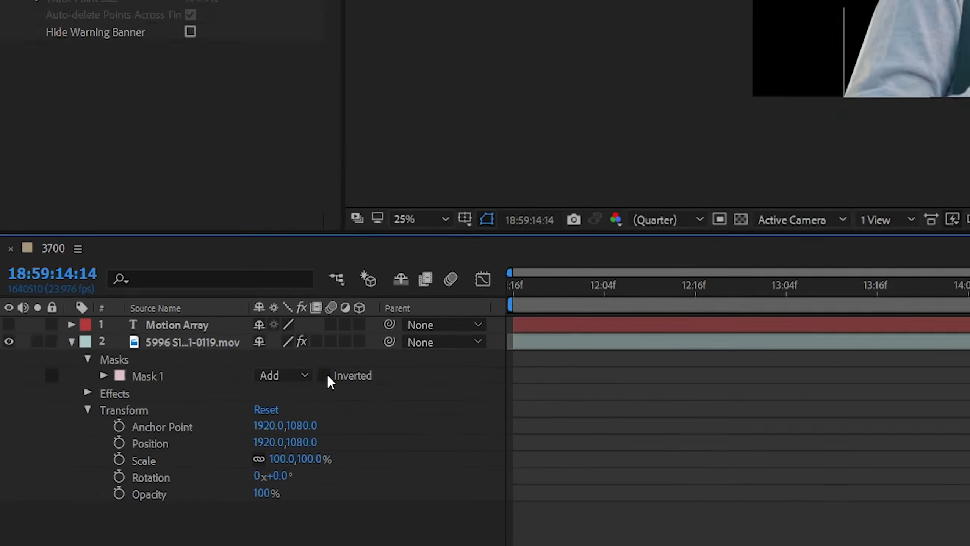
click(325, 375)
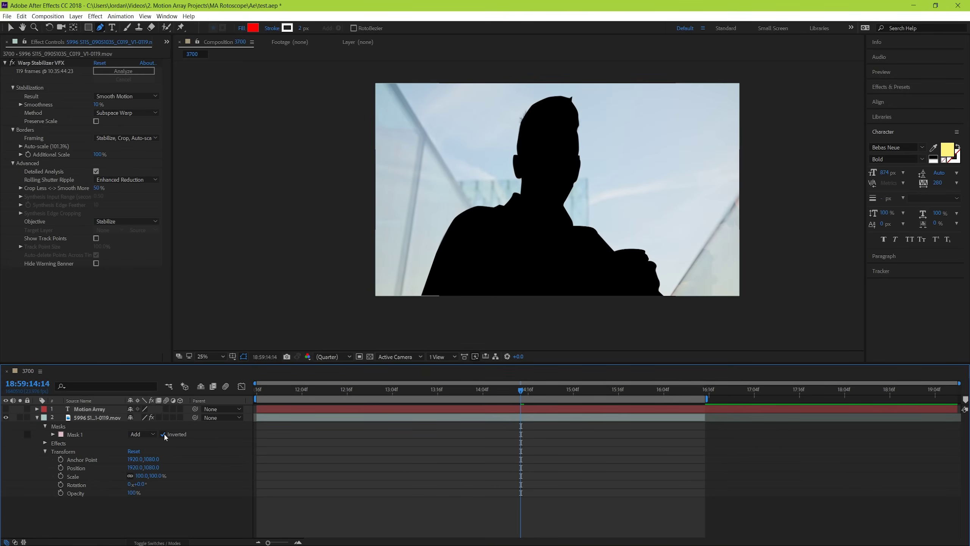
click(164, 434)
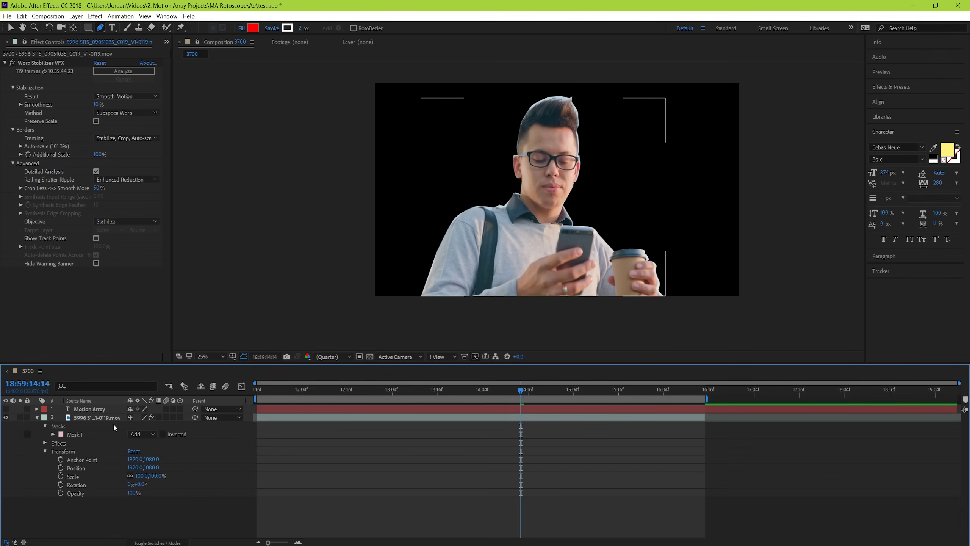
- Duplicate the masked video layer with Ctrl+D
click(37, 418)
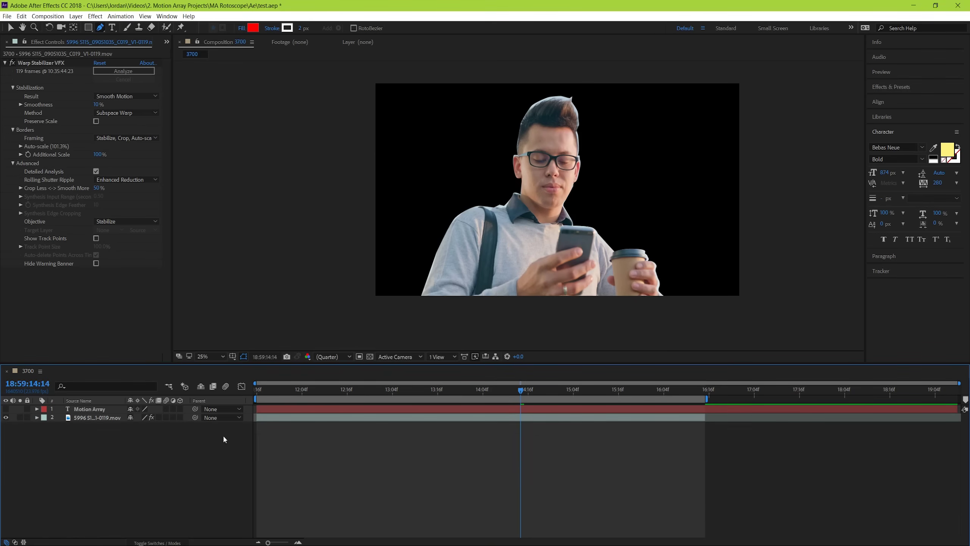
click(309, 417)
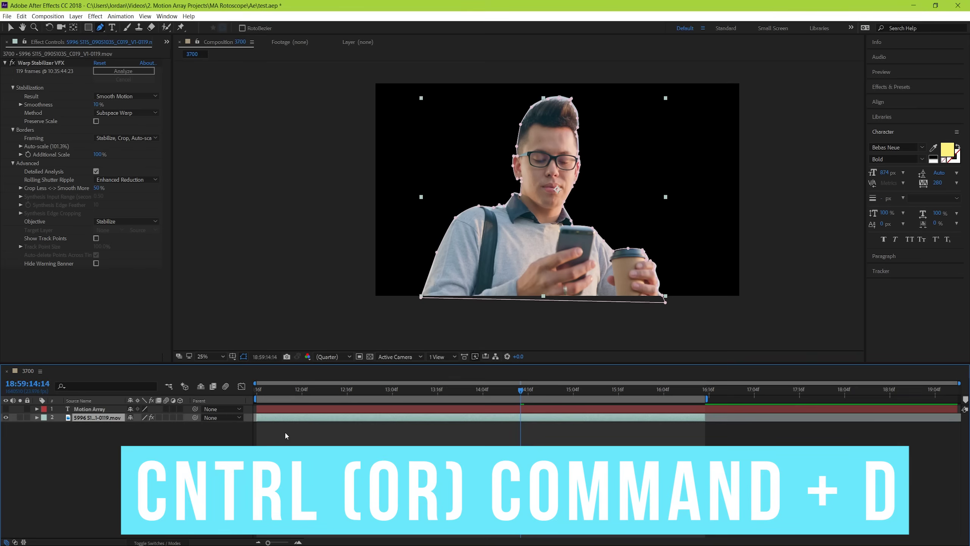
key(ctrl+d)
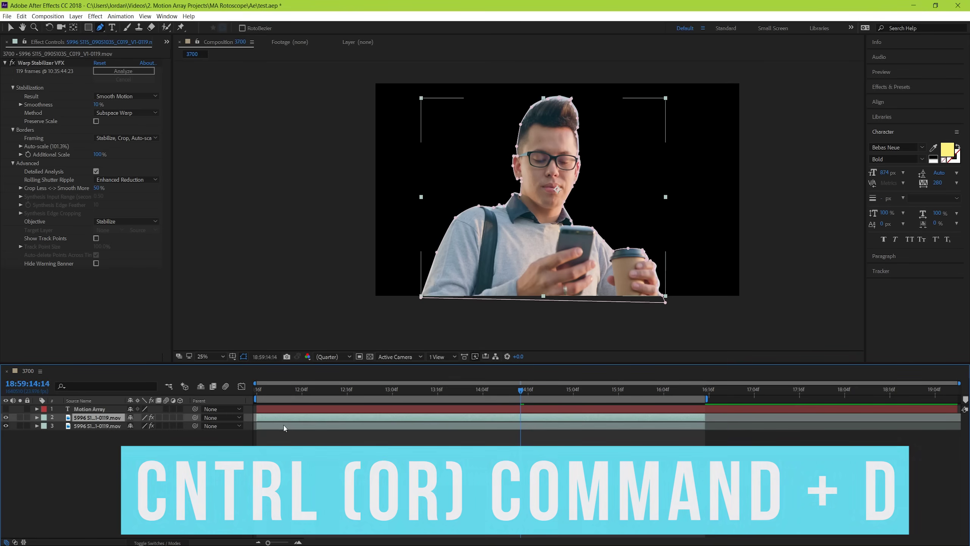
- Delete Mask 1 from the duplicate layer, keeping the mask on the original
click(93, 426)
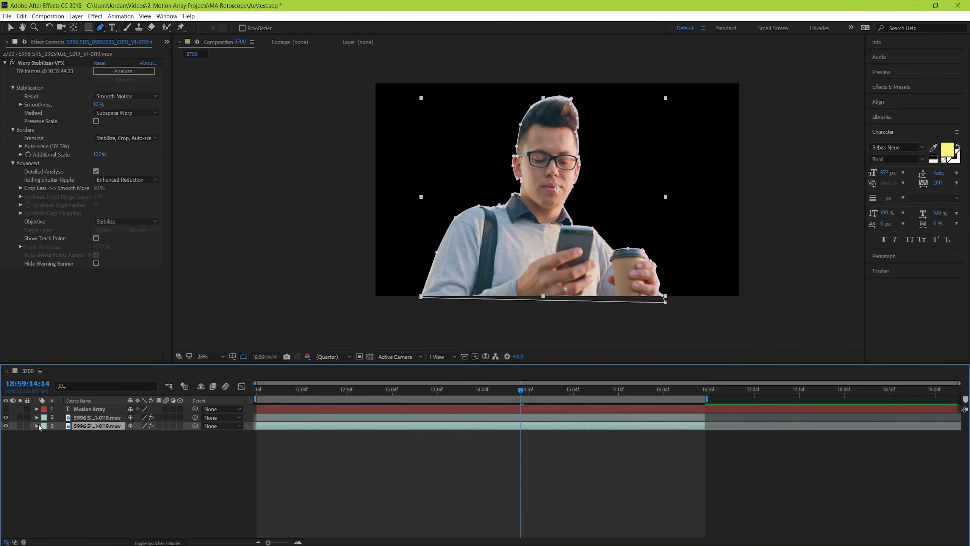
click(38, 426)
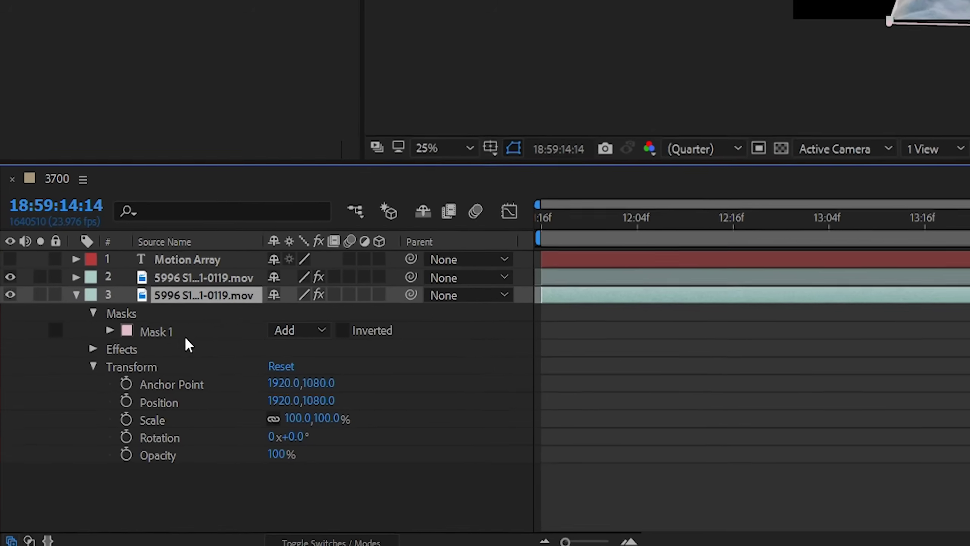
key(Delete)
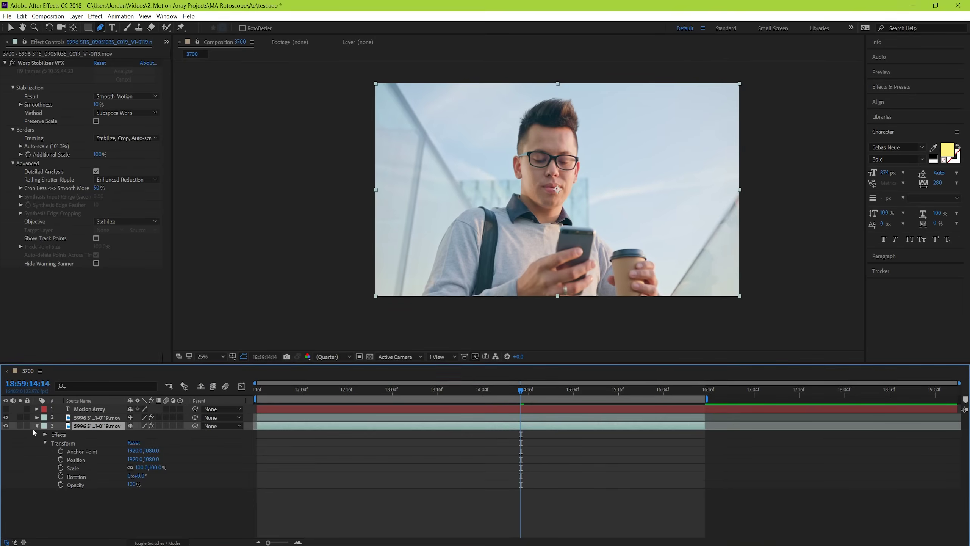
click(37, 426)
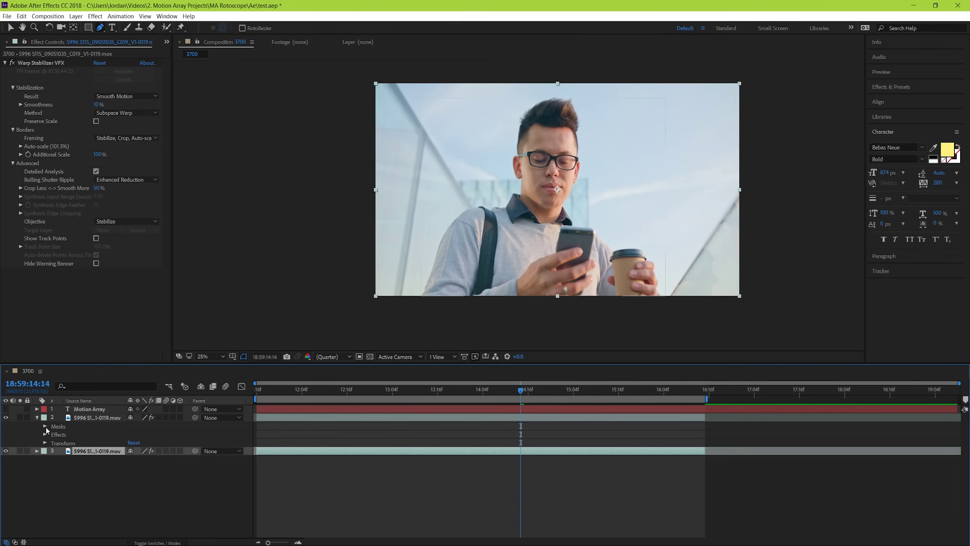
click(46, 428)
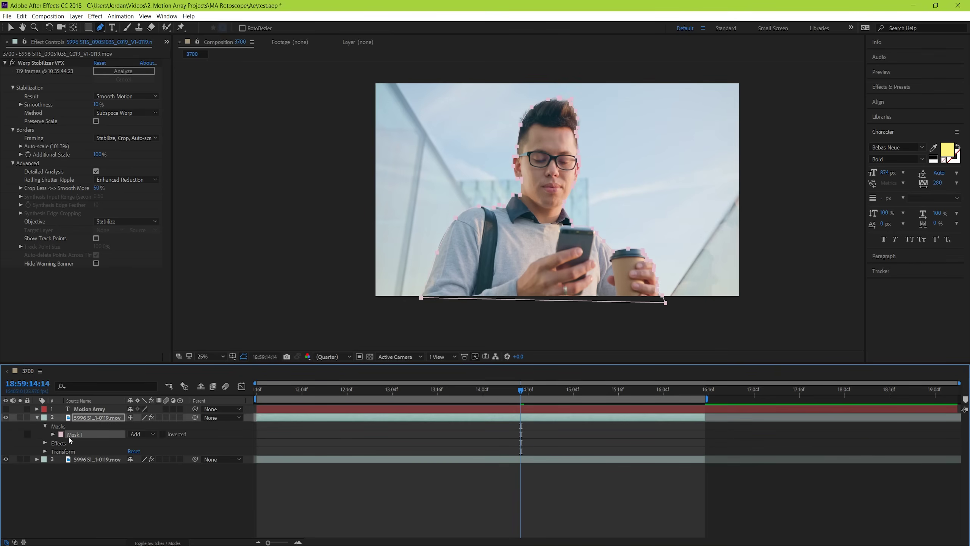
- Show the MOTION ARRAY text layer and move it below the masked video layer
click(7, 409)
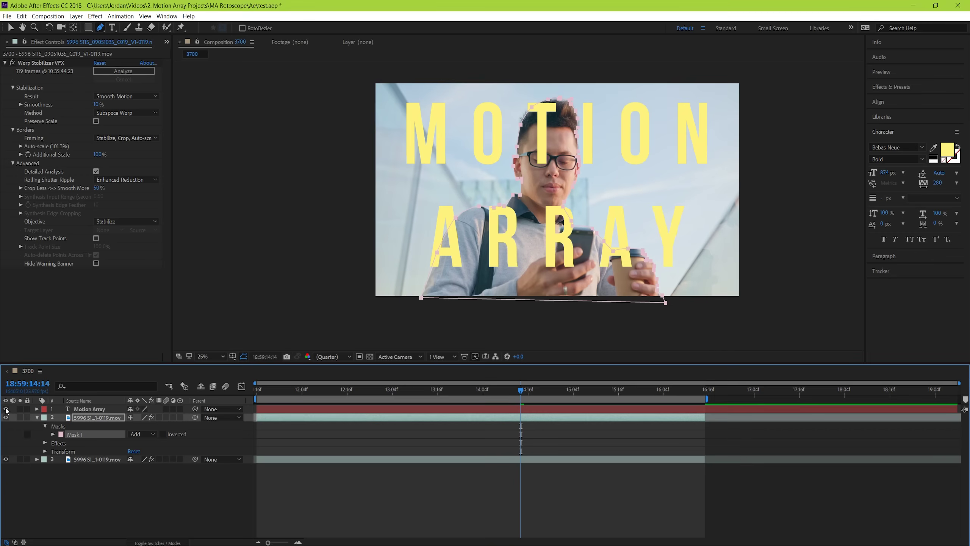
drag(84, 410, 81, 440)
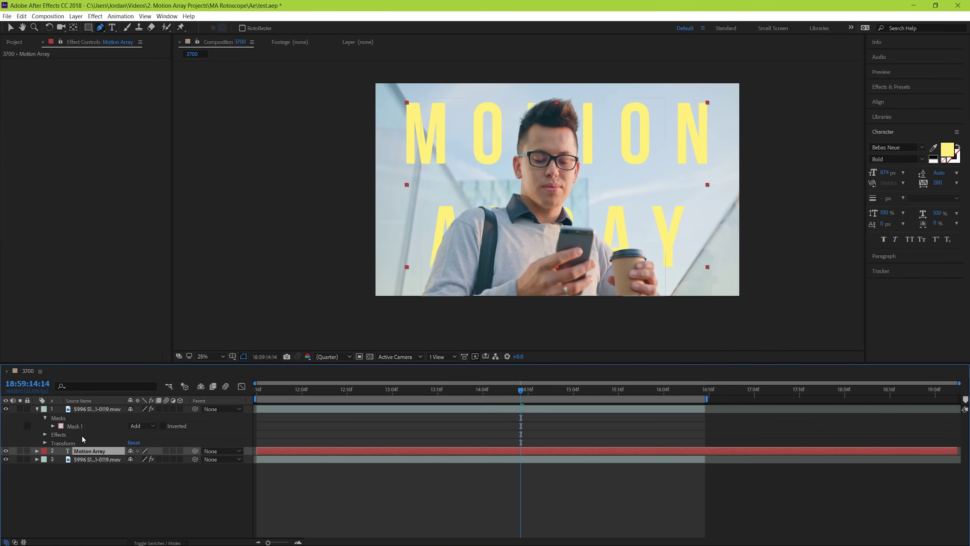
click(386, 507)
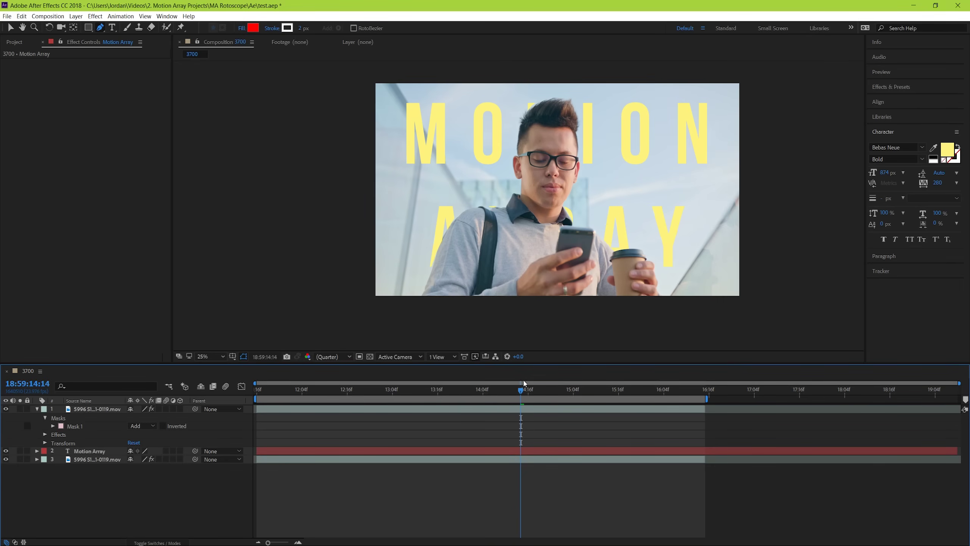
key(period)
key(period)
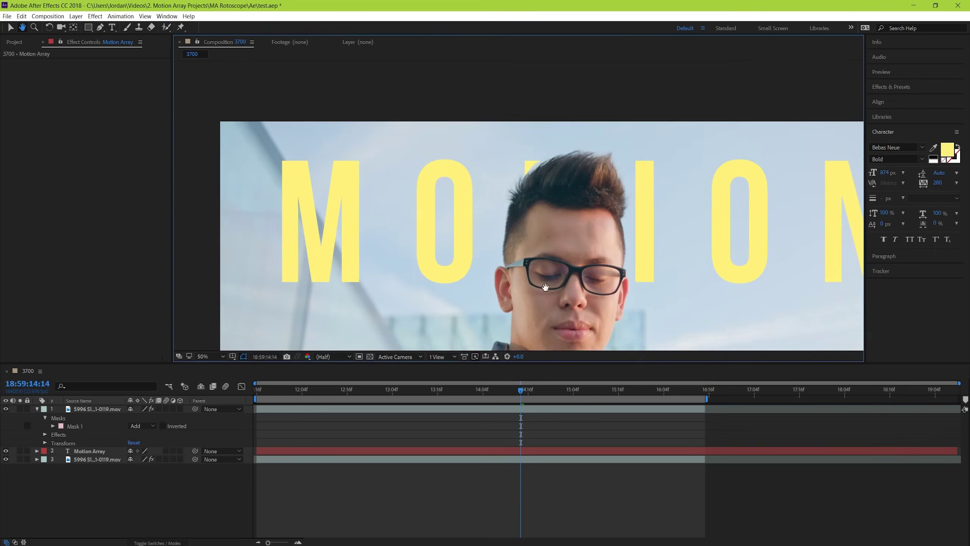
key(period)
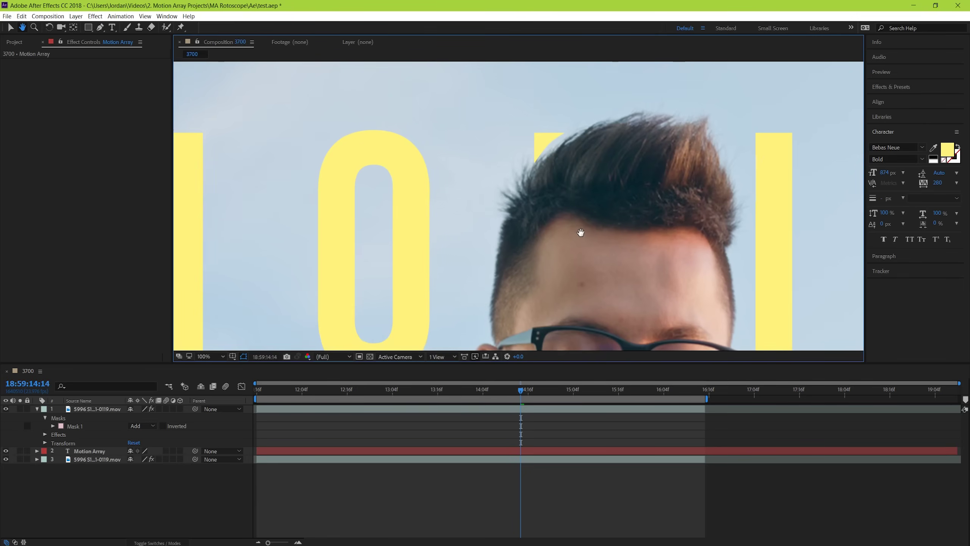
key(comma)
key(comma)
key(comma)
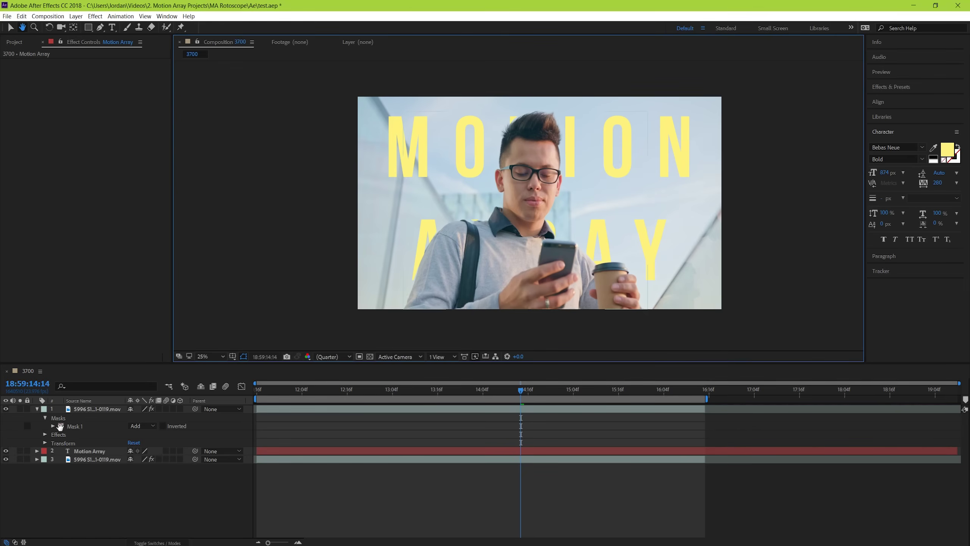
- Set Mask 1's Mask Feather to 14 pixels on layer 1
key(g)
click(53, 427)
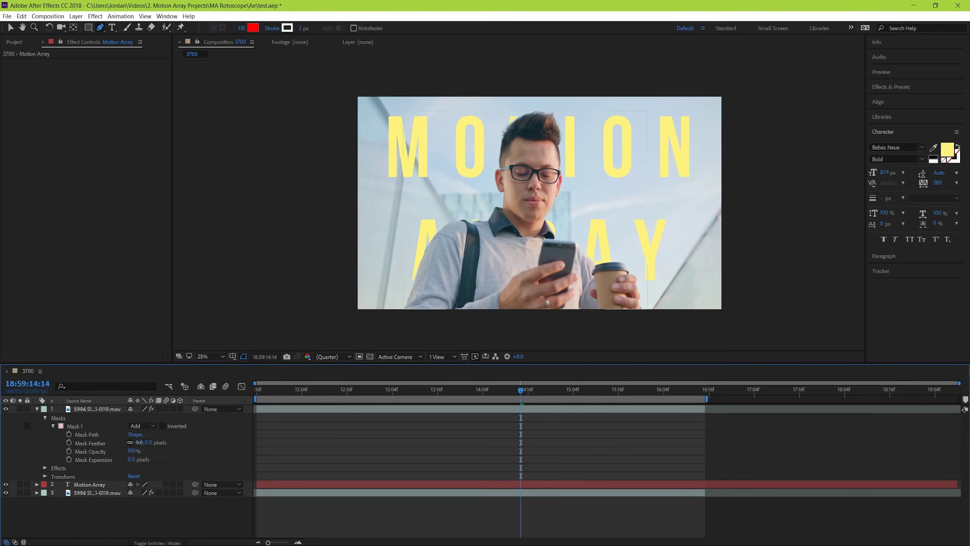
click(140, 443)
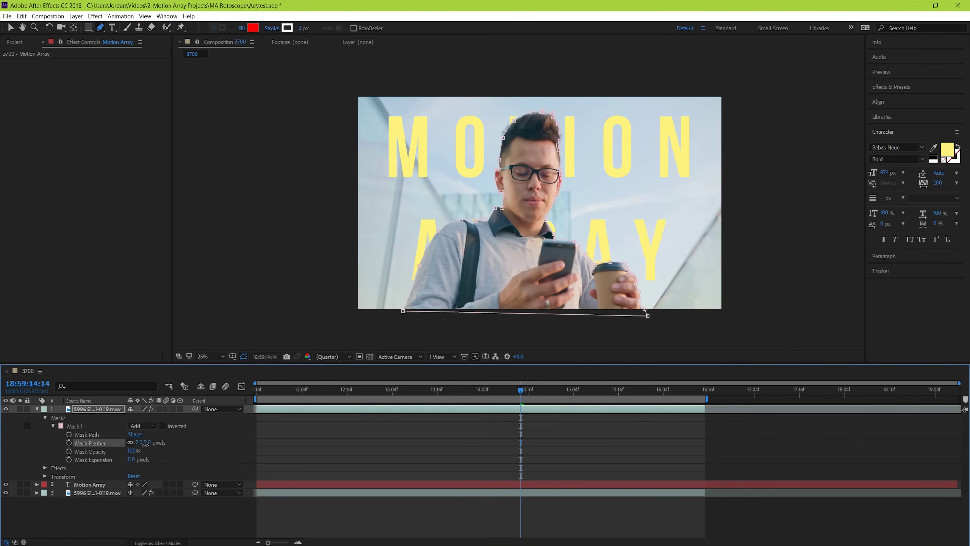
click(310, 455)
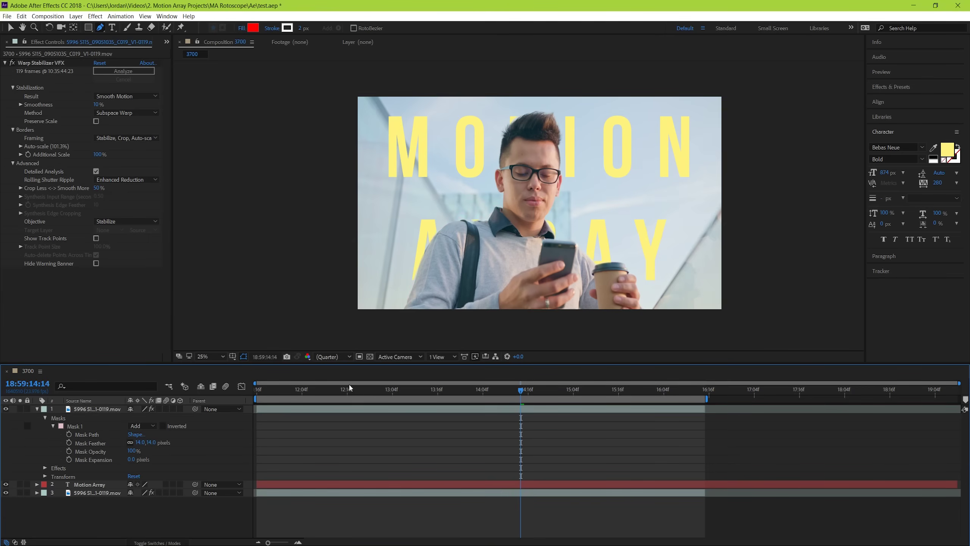
scroll(507, 216, up, 2)
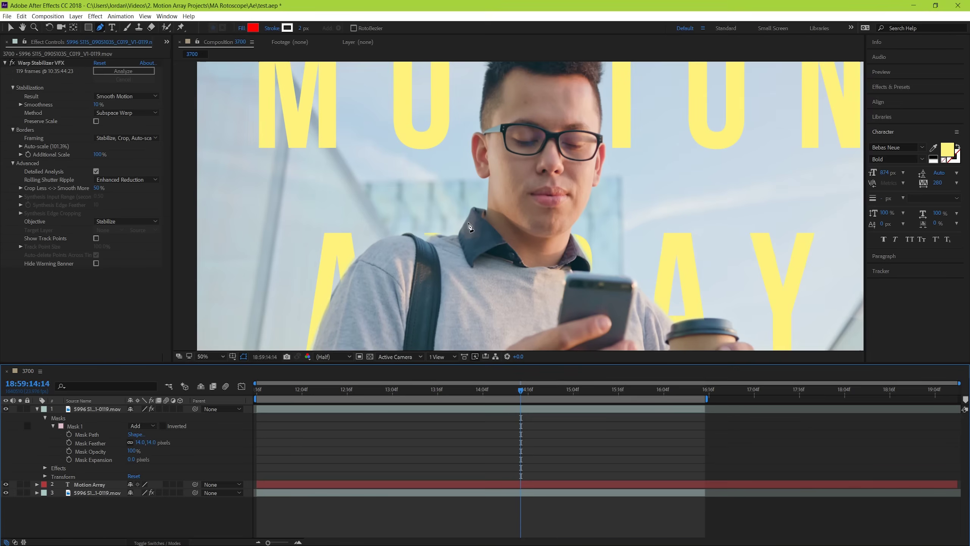
scroll(445, 249, down, 2)
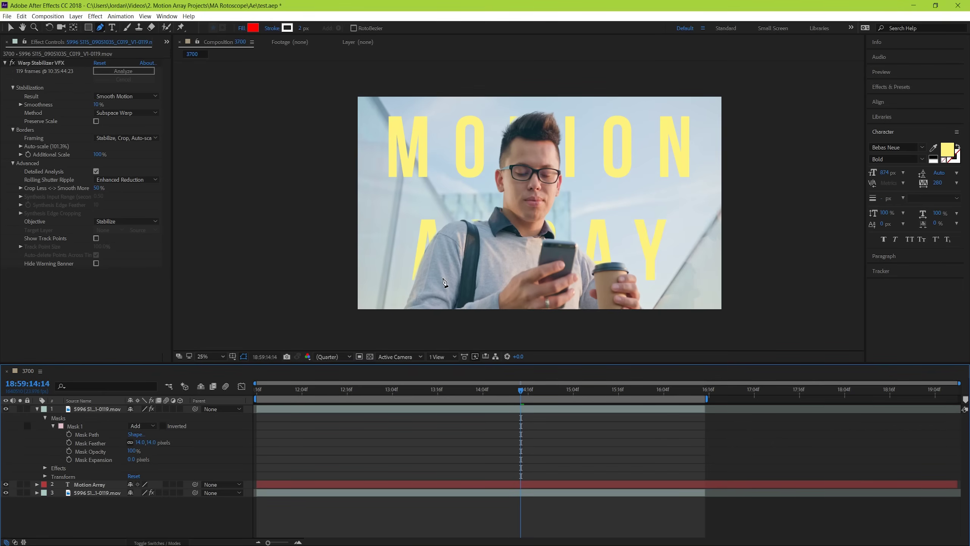
- Play back the composition and scrub the playhead to about 14:14f
key(v)
key(space)
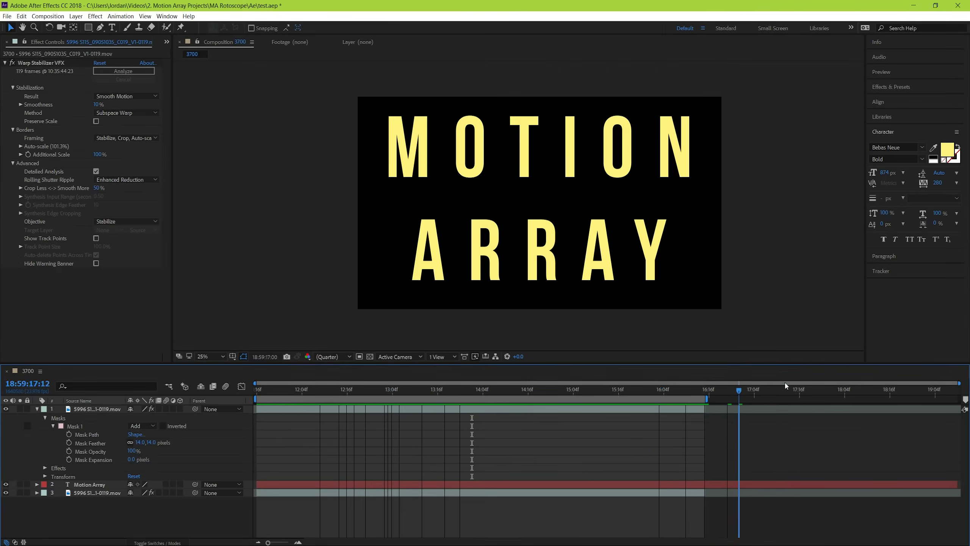
drag(787, 386, 288, 417)
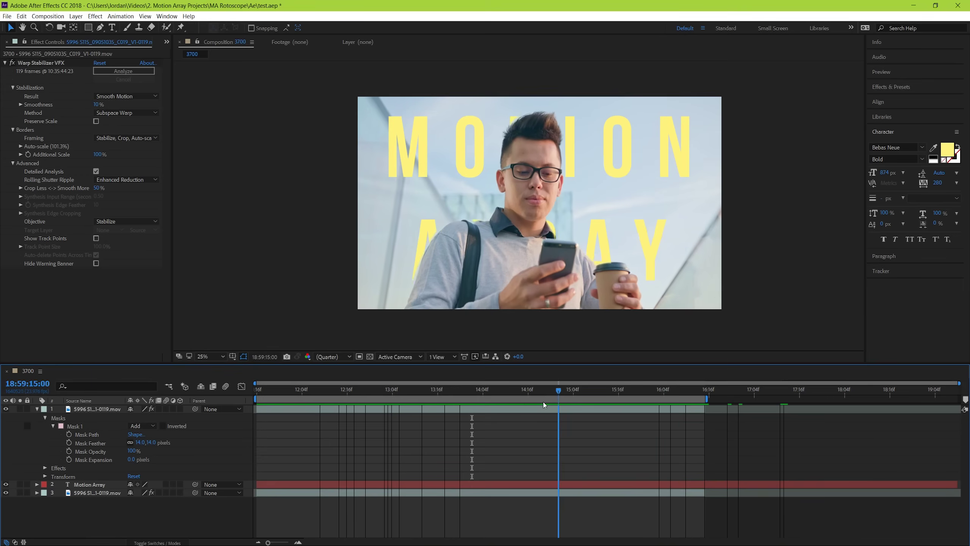
key(space)
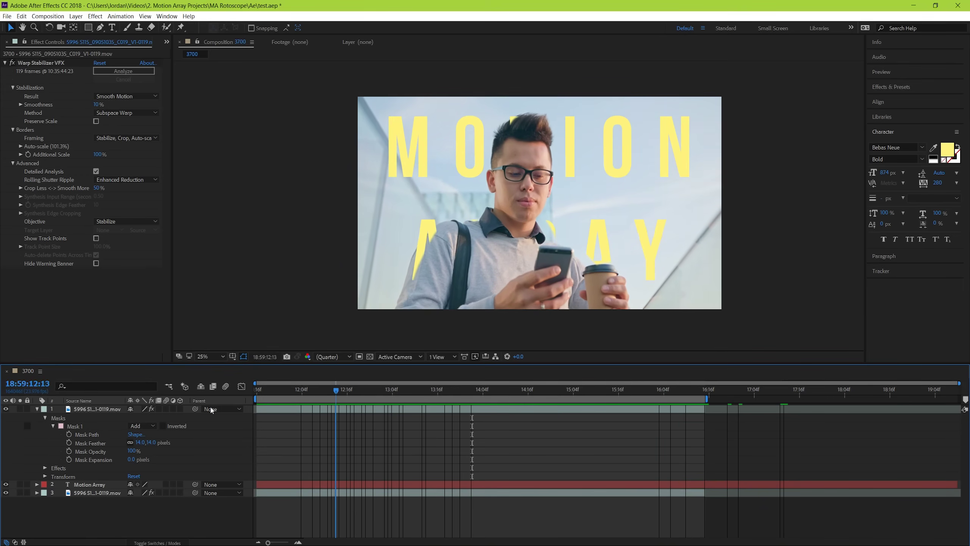
drag(414, 410, 471, 408)
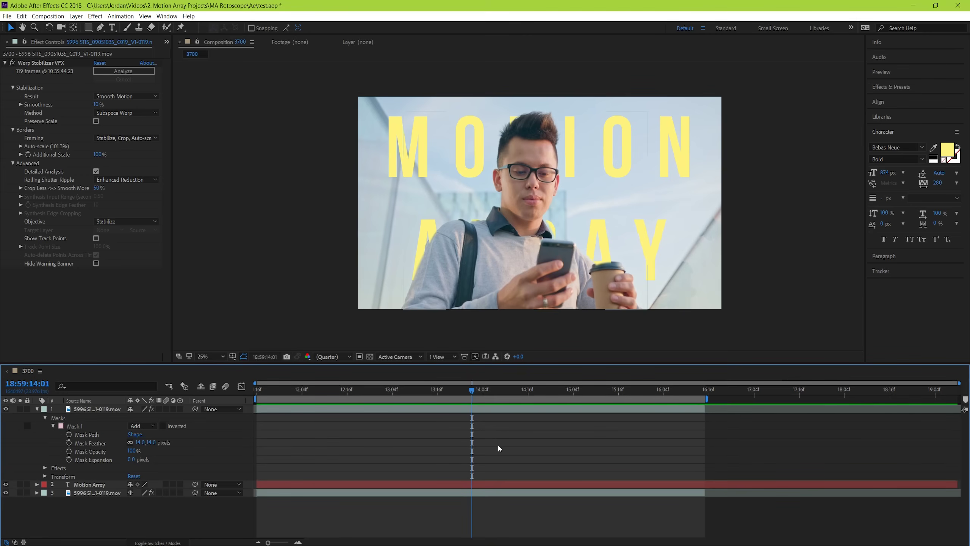
mouse_move(473, 395)
mouse_down()
mouse_move(427, 396)
mouse_move(520, 391)
mouse_up()
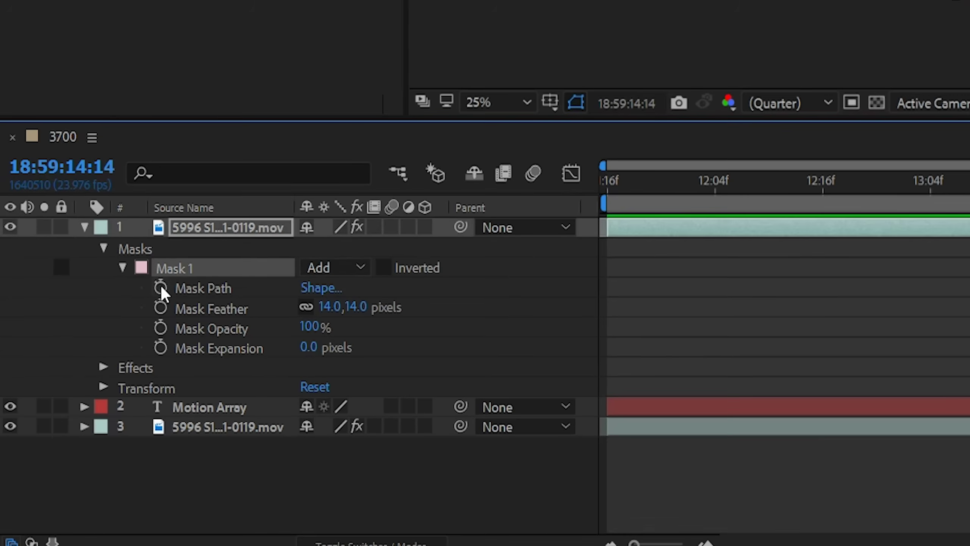
- Set a Mask Path keyframe here and drag the shoulder vertex slightly left
click(69, 435)
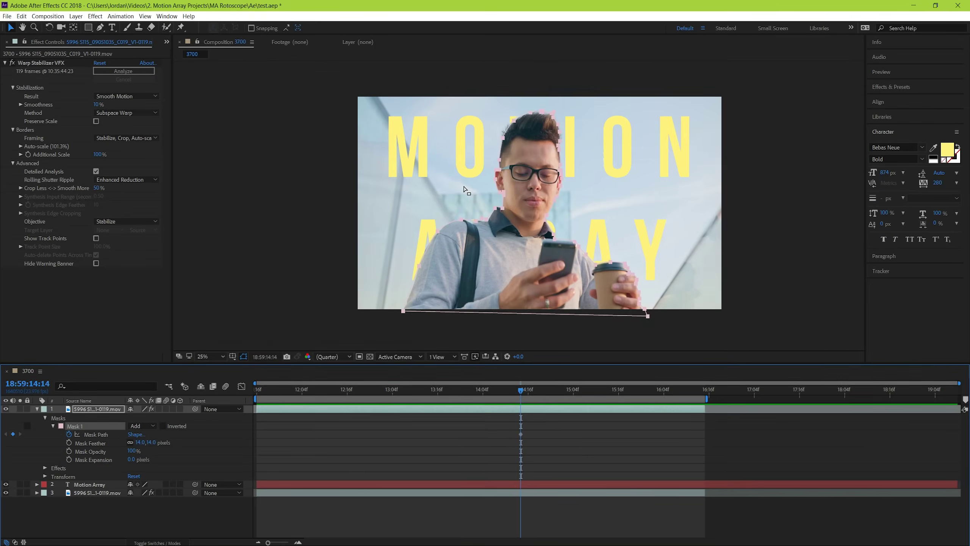
scroll(513, 180, up, 2)
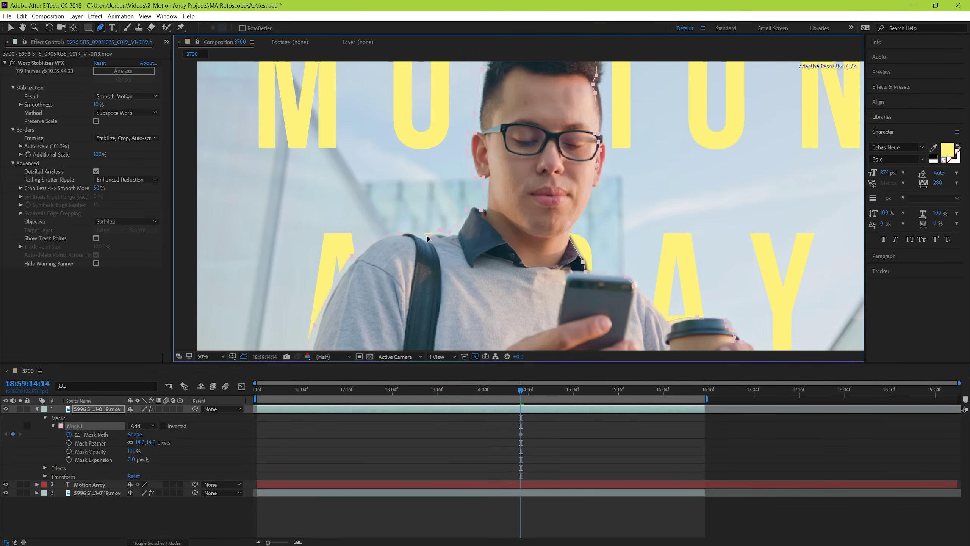
key(v)
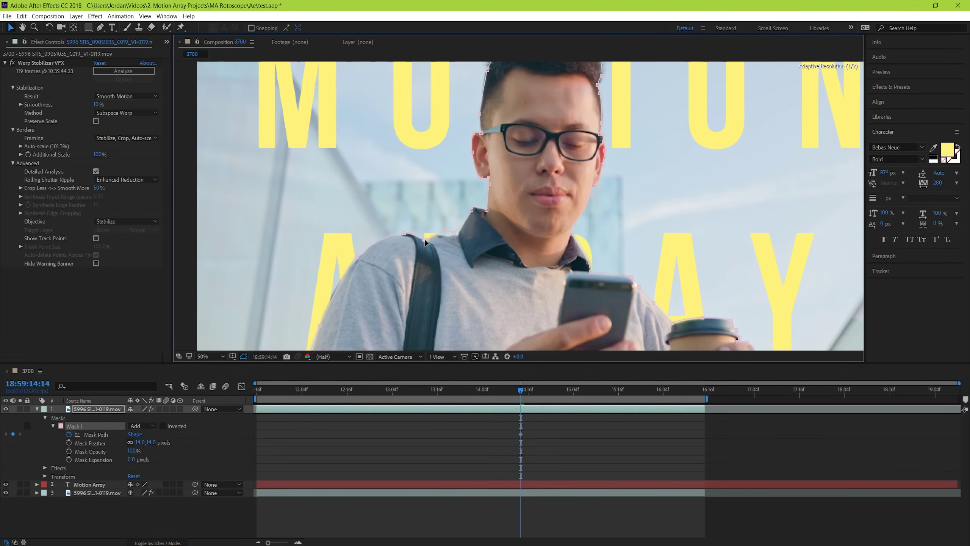
drag(444, 230, 436, 232)
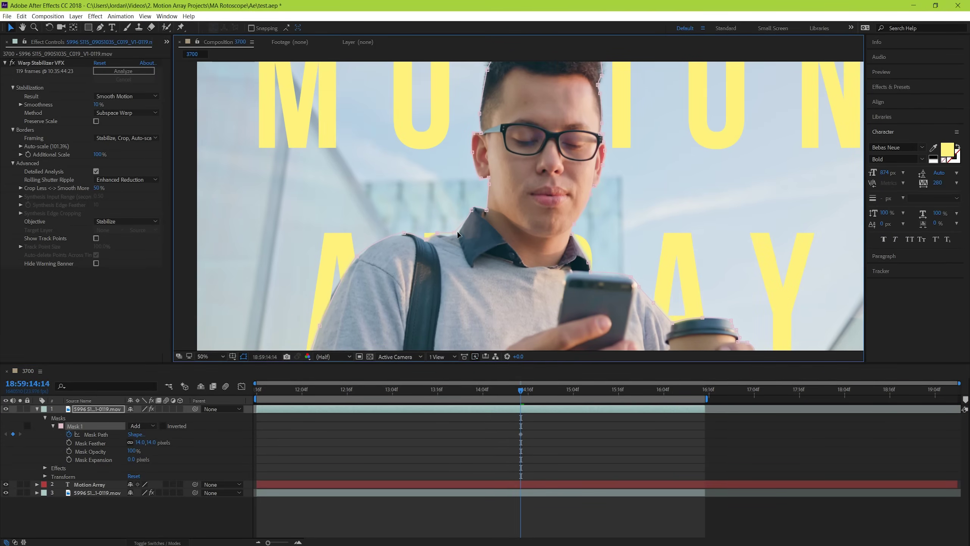
scroll(513, 259, down, 2)
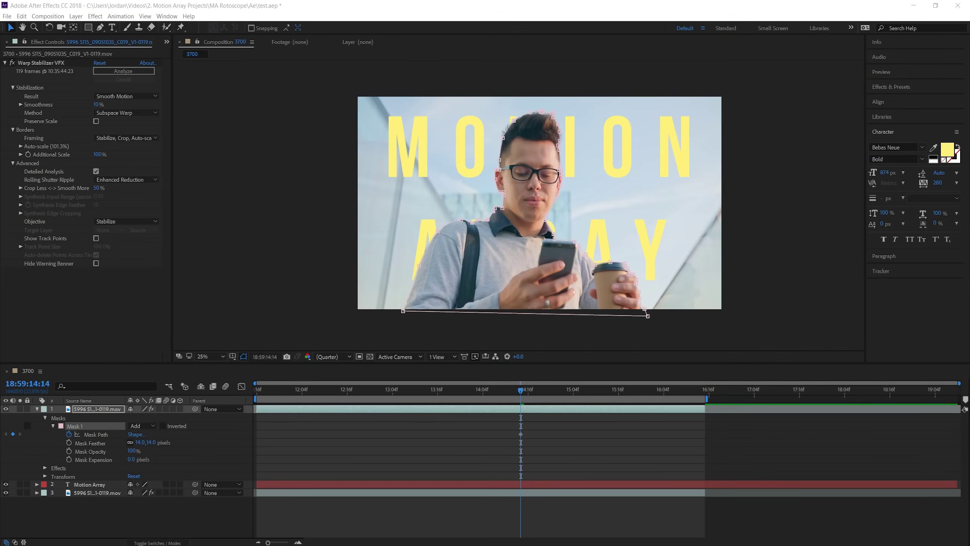
- Play back the shot, return to the mask keyframe, and step ahead several frames
click(568, 457)
key(space)
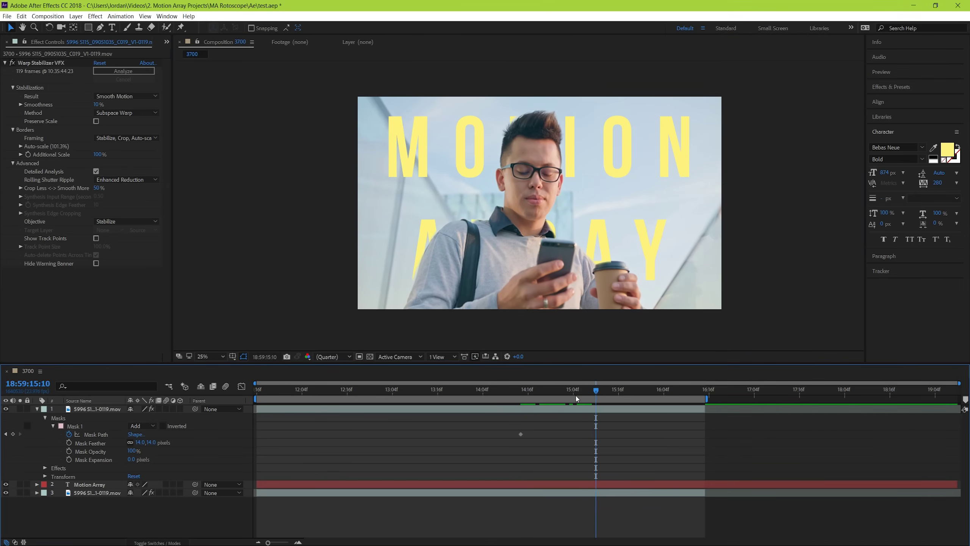
drag(607, 392, 521, 394)
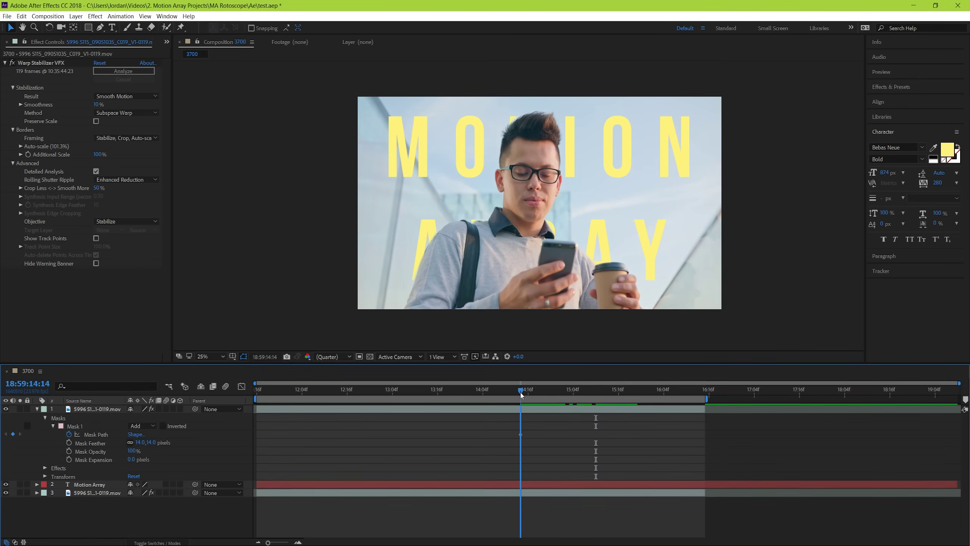
key(Page_Down)
key(Page_Down)
key(Page_Down)
key(Page_Down)
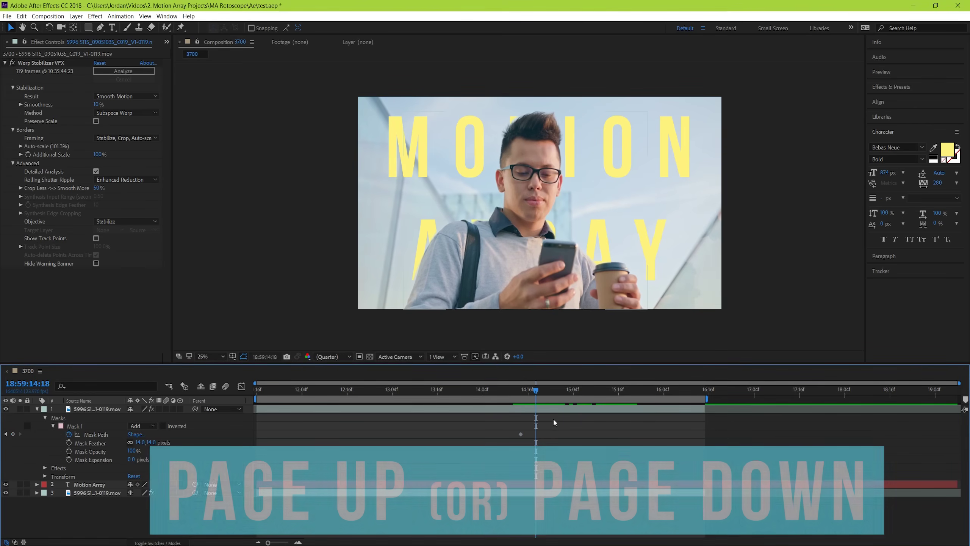
key(Page_Down)
key(Page_Down)
key(Page_Down)
key(Page_Down)
key(Page_Down)
key(Page_Down)
key(Page_Down)
key(Page_Down)
key(Page_Down)
key(Page_Down)
key(Page_Down)
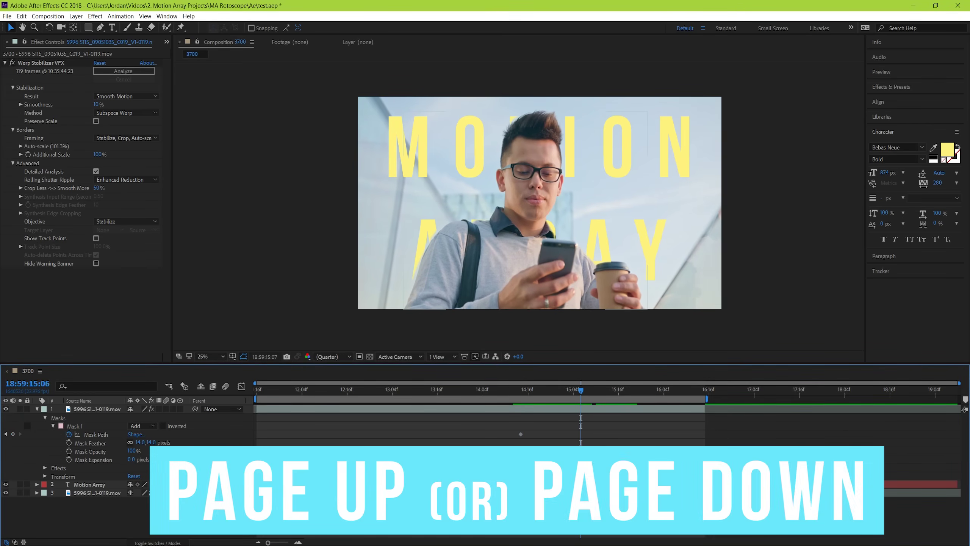
key(Page_Down)
key(Page_Down)
key(Page_Down)
key(Page_Down)
key(Page_Down)
- Remove the unwanted mask keyframe near 14:19 and adjust a mask vertex to fit the man
click(524, 391)
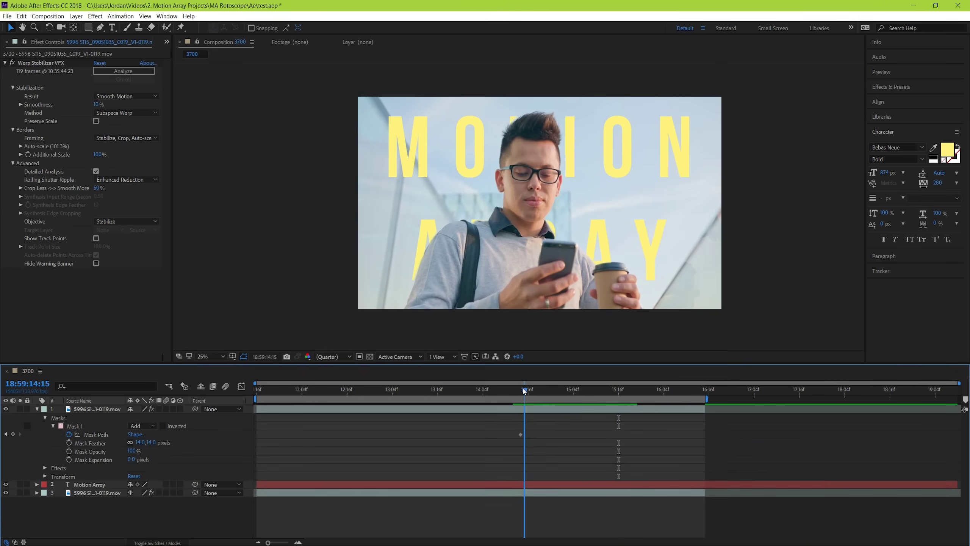
drag(524, 392, 540, 393)
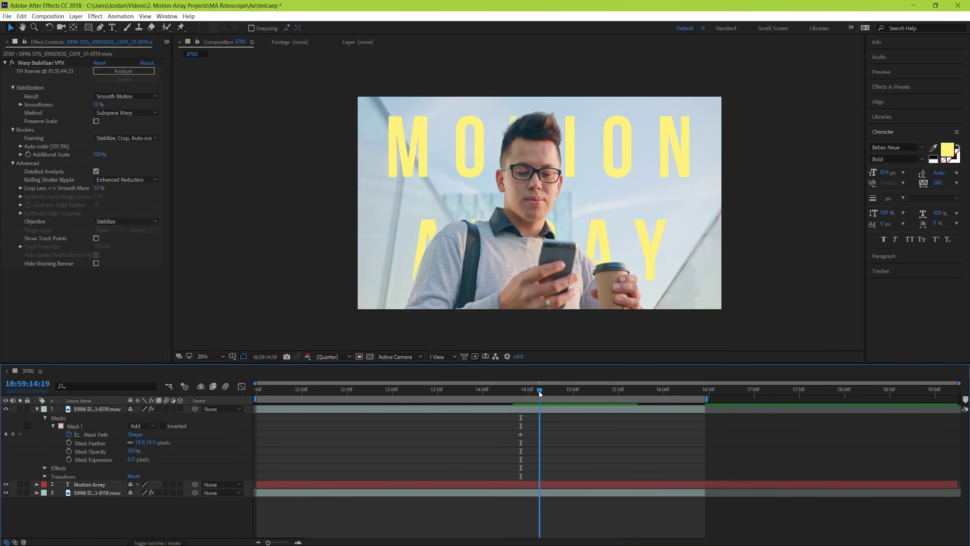
key(Page_Down)
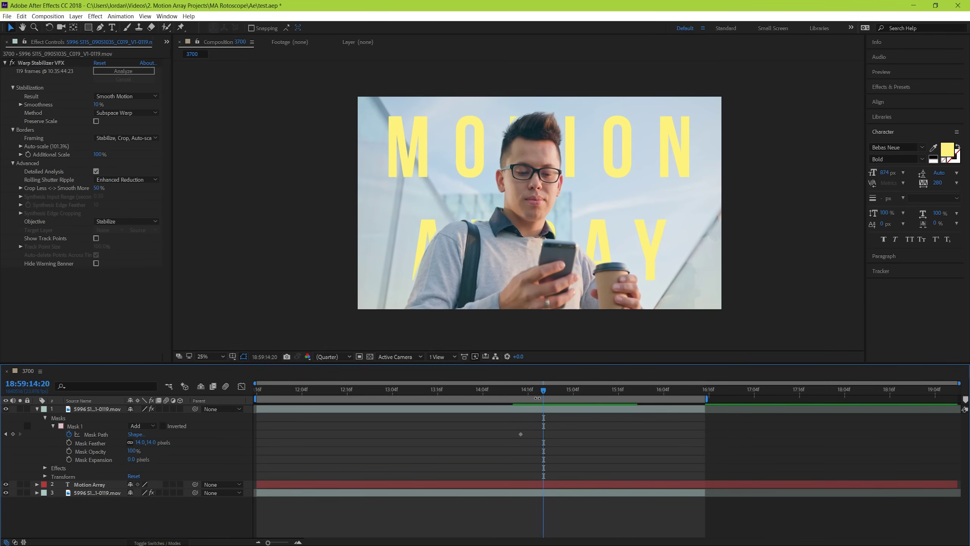
click(59, 426)
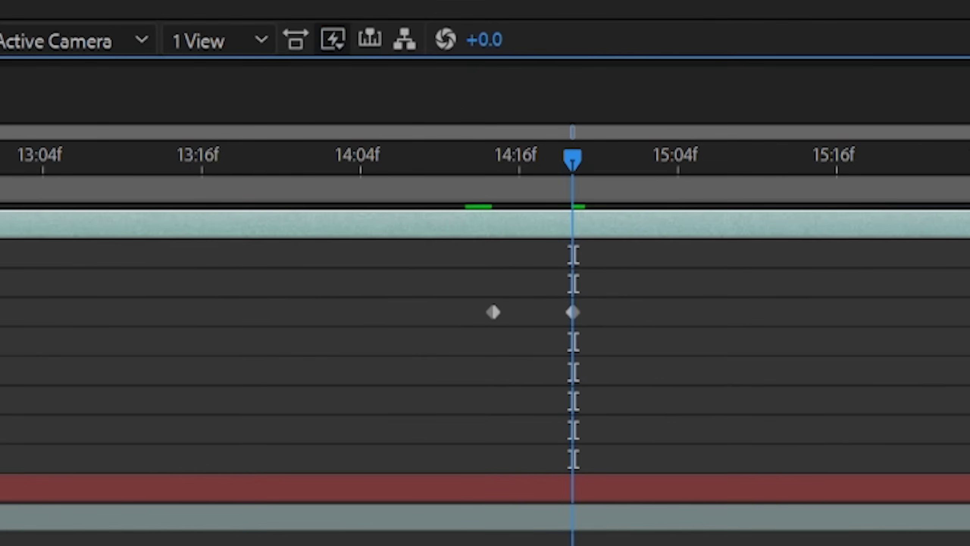
key(ctrl+z)
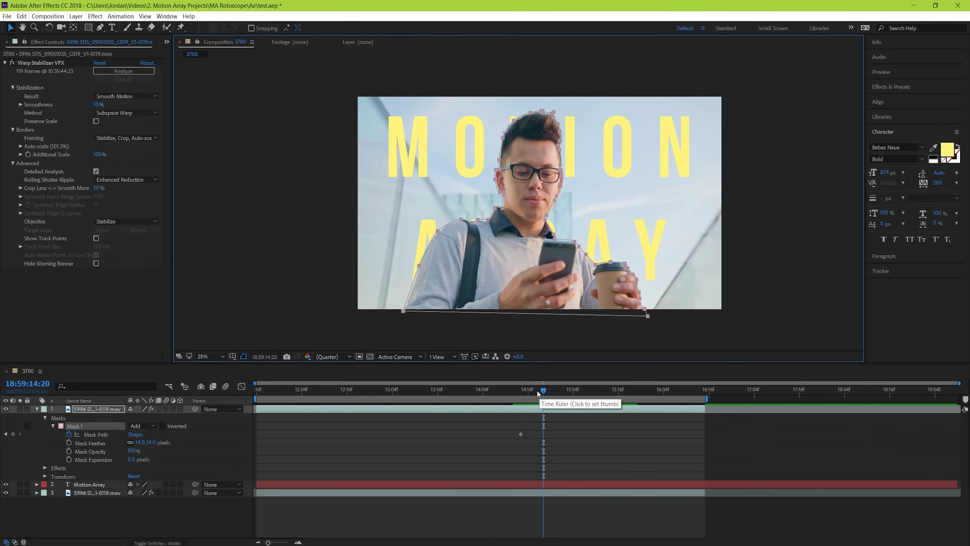
mouse_move(541, 390)
mouse_down()
mouse_move(520, 391)
mouse_move(591, 399)
mouse_up()
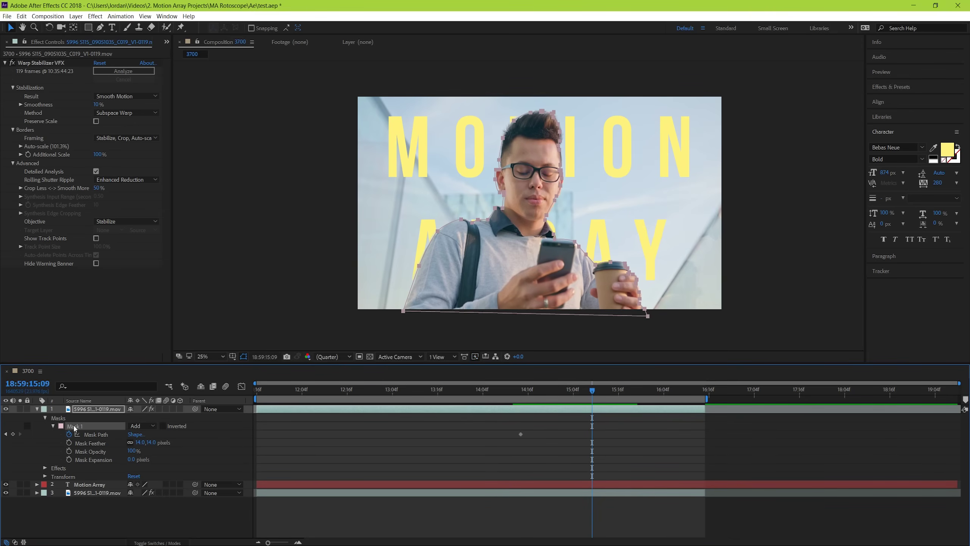
drag(503, 210, 503, 212)
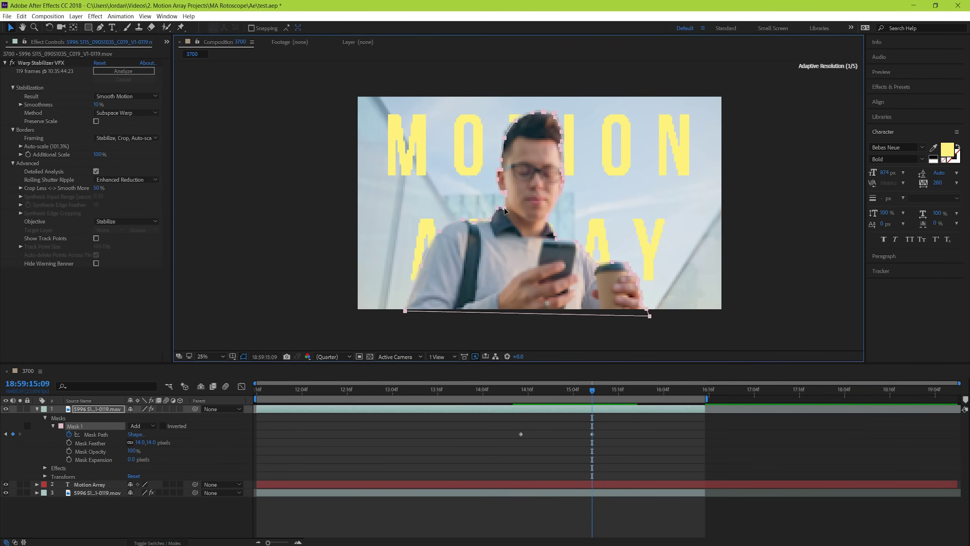
- Deselect the layer and preview the masked shot, stopping beside the first mask keyframe at 14:15
click(619, 454)
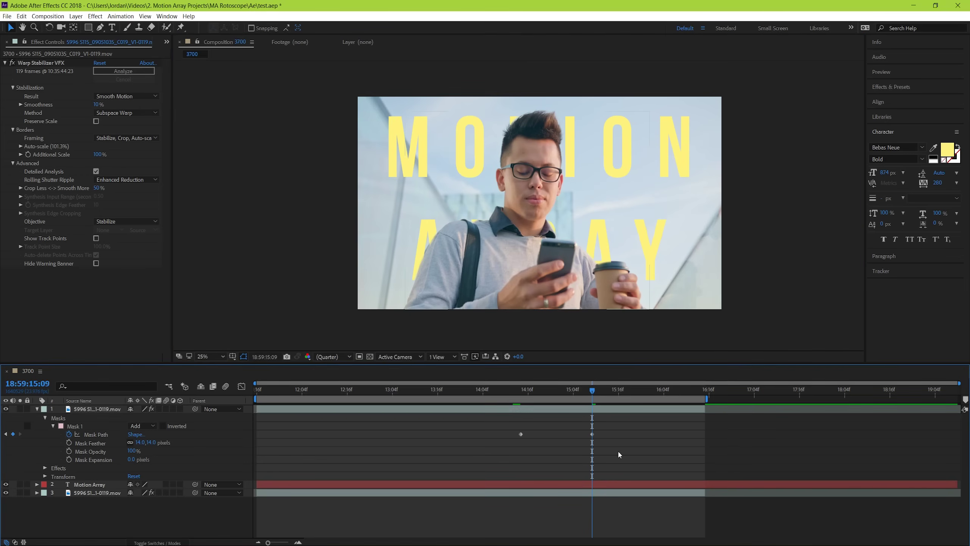
drag(593, 392, 520, 393)
key(space)
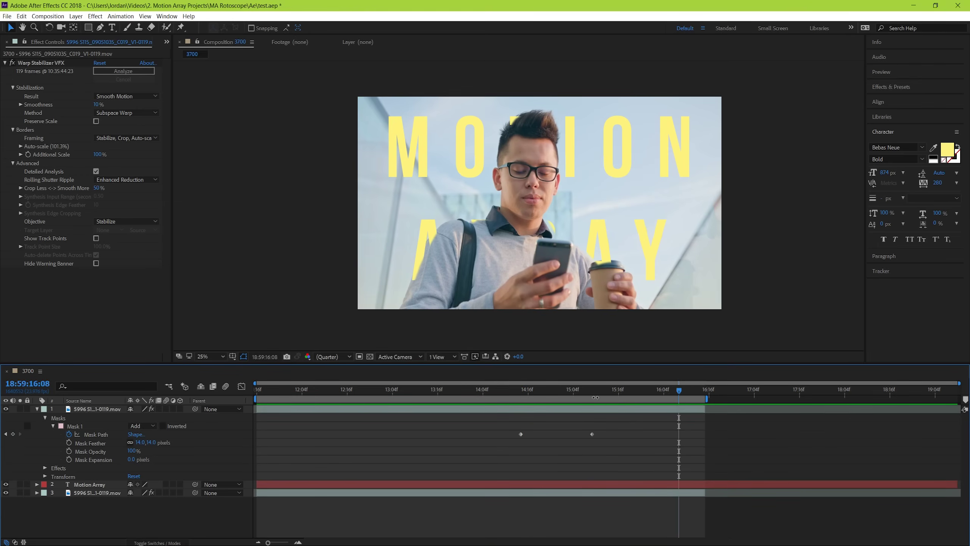
drag(595, 392, 527, 392)
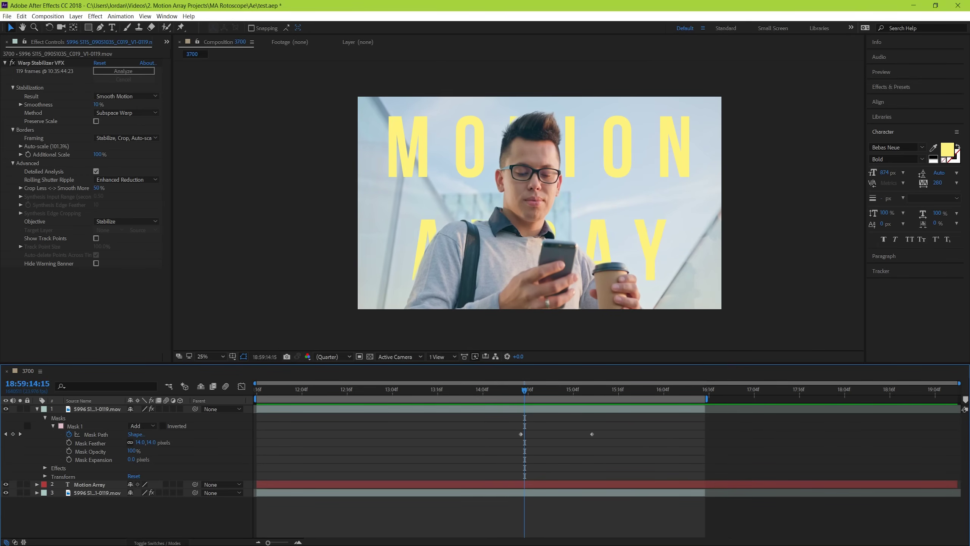
- With the footage layer selected, zoom the timeline to individual frames and step forward frame by frame
click(590, 436)
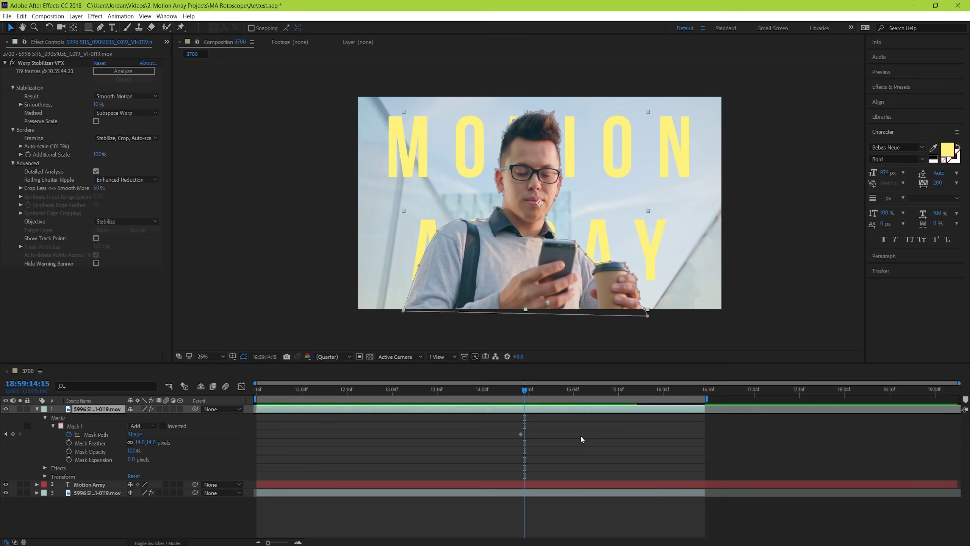
key(;)
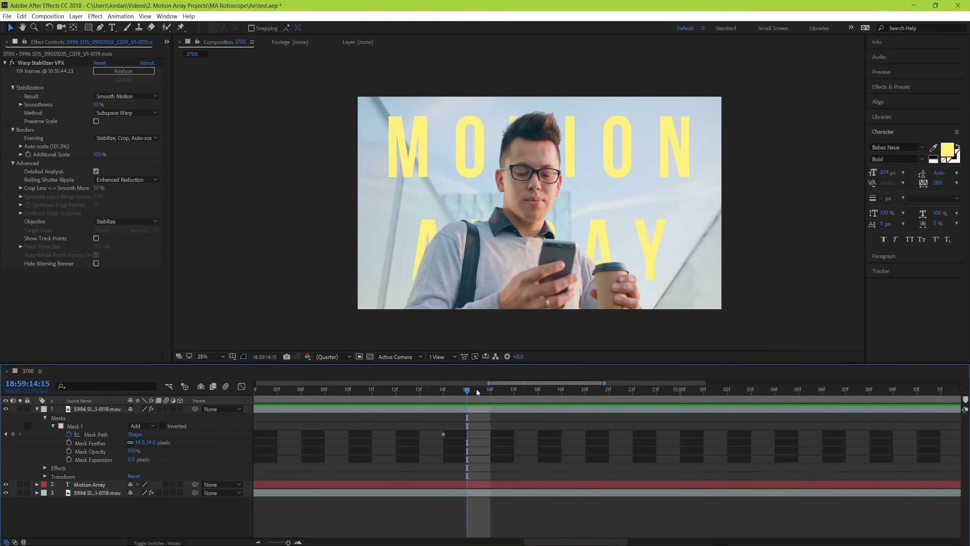
key(Page_Down)
key(Page_Down)
key(Page_Down)
key(Page_Down)
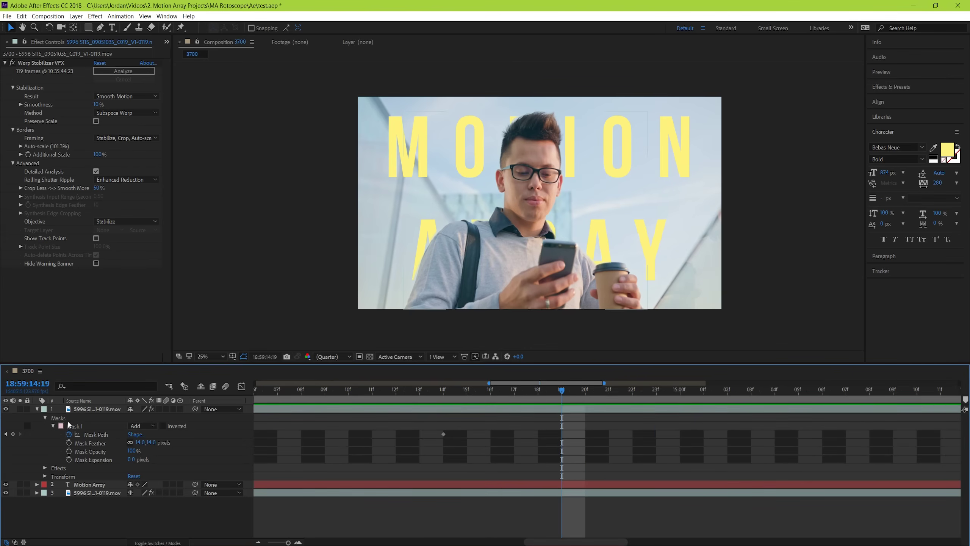